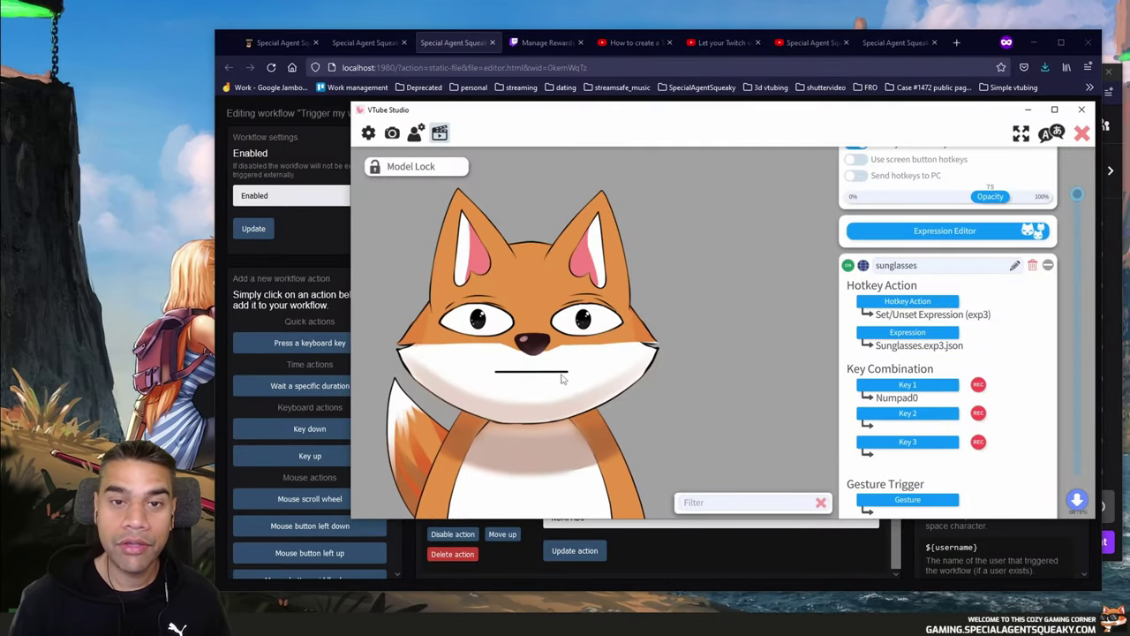
Move VTube Studio aside and scroll through the NUMPAD0 workflow's actions in the editor
drag(521, 122, 518, 116)
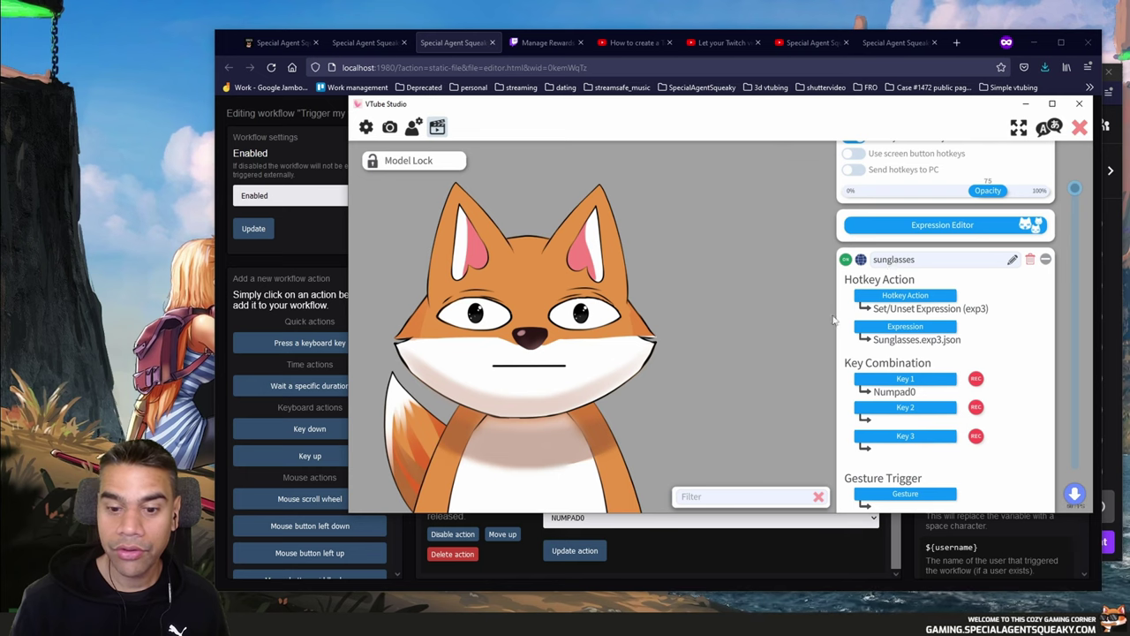
click(722, 551)
scroll(758, 420, up, 3)
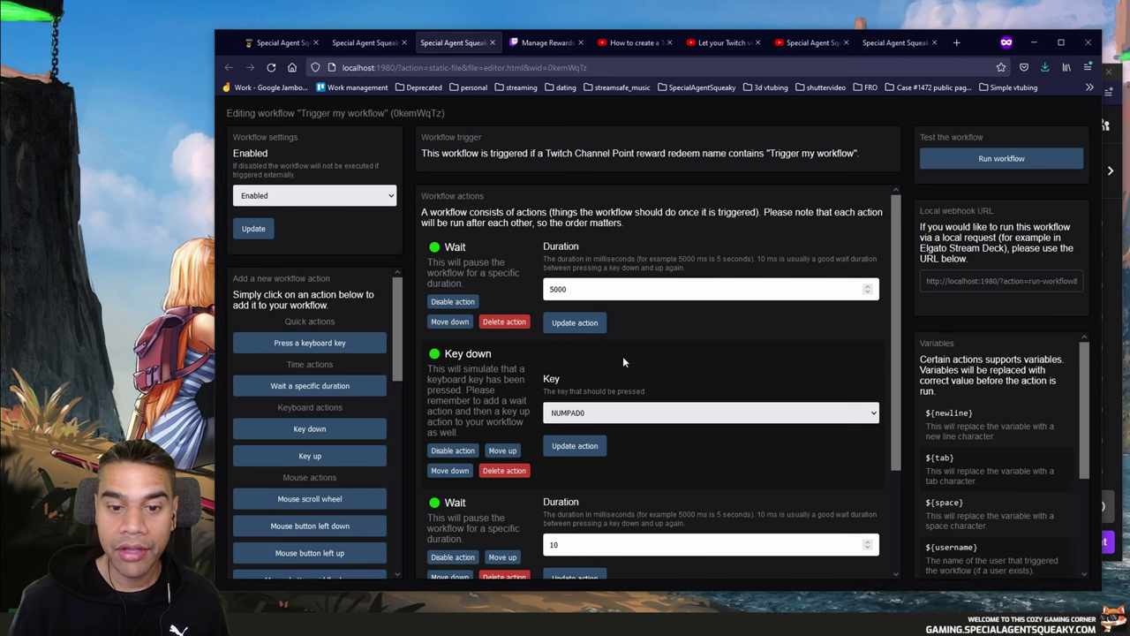
scroll(703, 379, down, 1)
scroll(582, 359, down, 1)
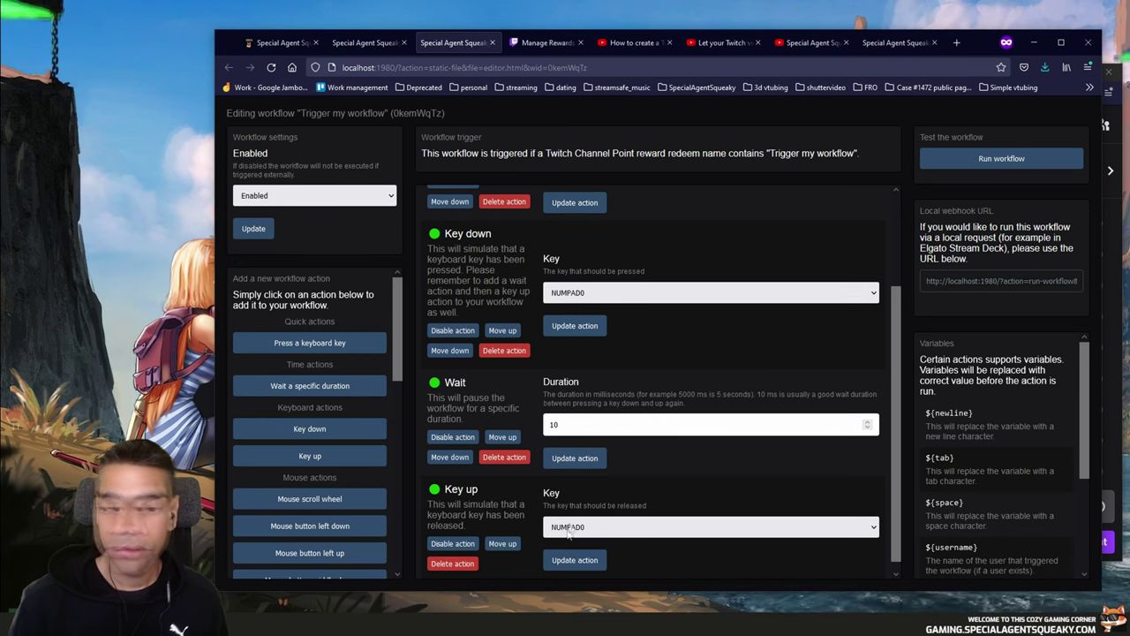
key(alt+Tab)
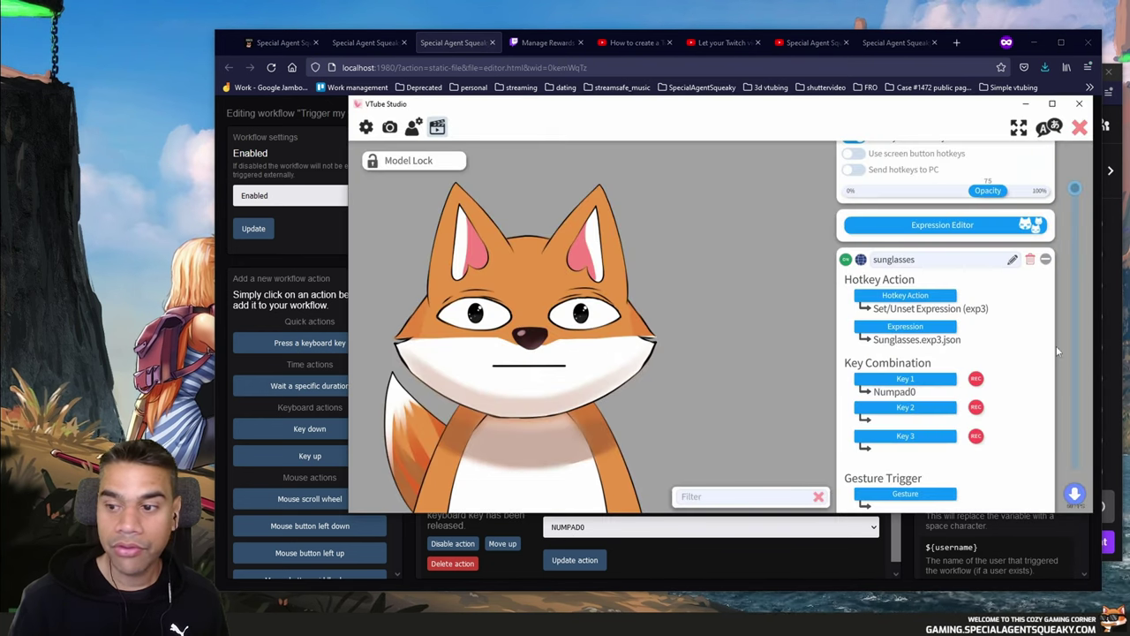
Open the 'Trigger my workflow' reward under Channel Points in the Twitch chat
click(1115, 371)
click(823, 541)
click(862, 433)
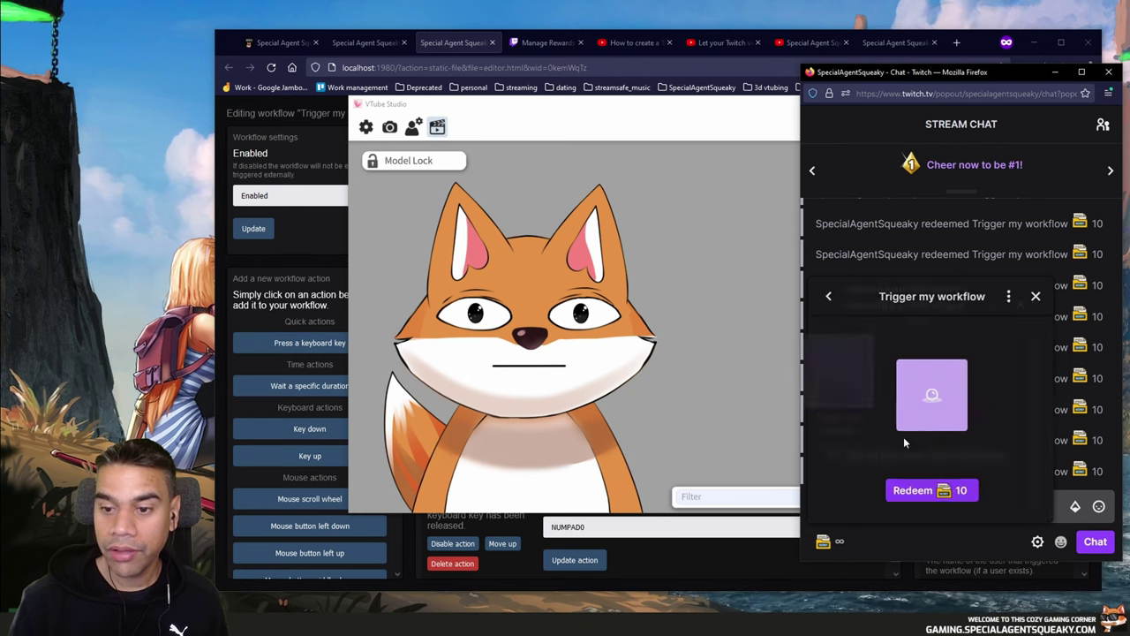
Redeem 'Trigger my workflow' for 10 points and watch the result in VTube Studio
click(931, 490)
click(733, 414)
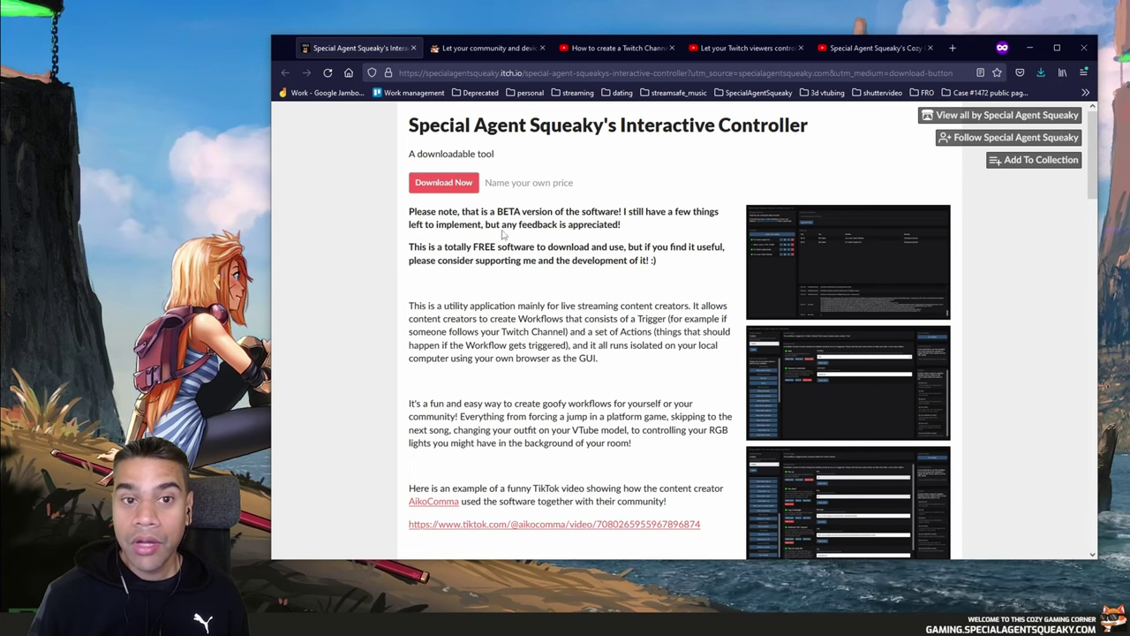
Follow the setup guide's Step 1 download link and choose Download Now on itch.io
click(465, 50)
scroll(487, 413, down, 20)
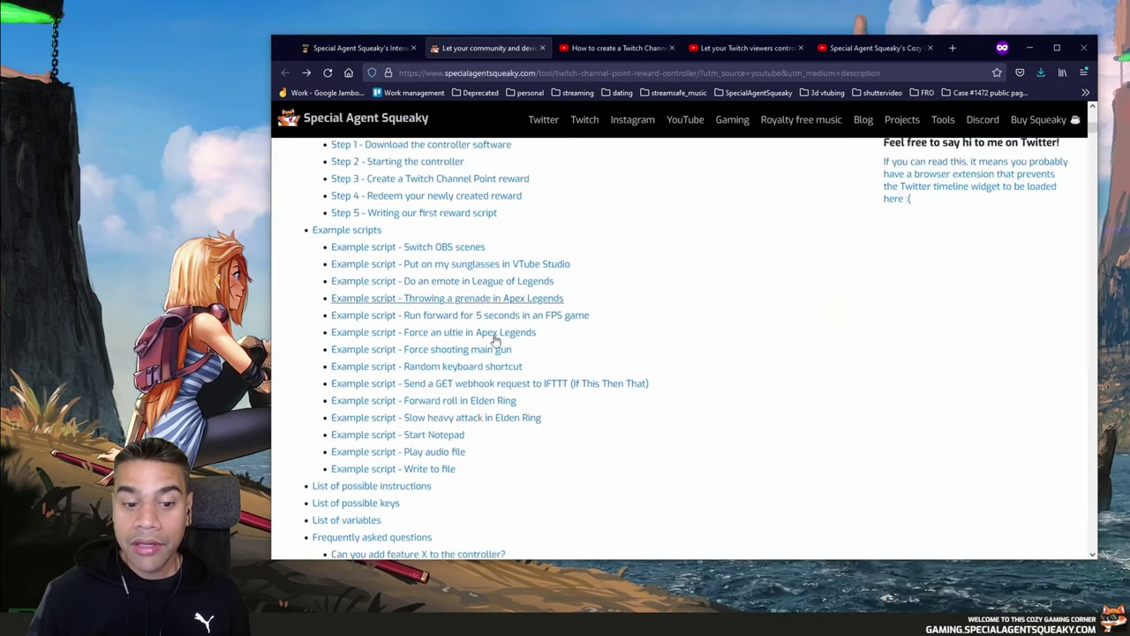
scroll(486, 413, down, 5)
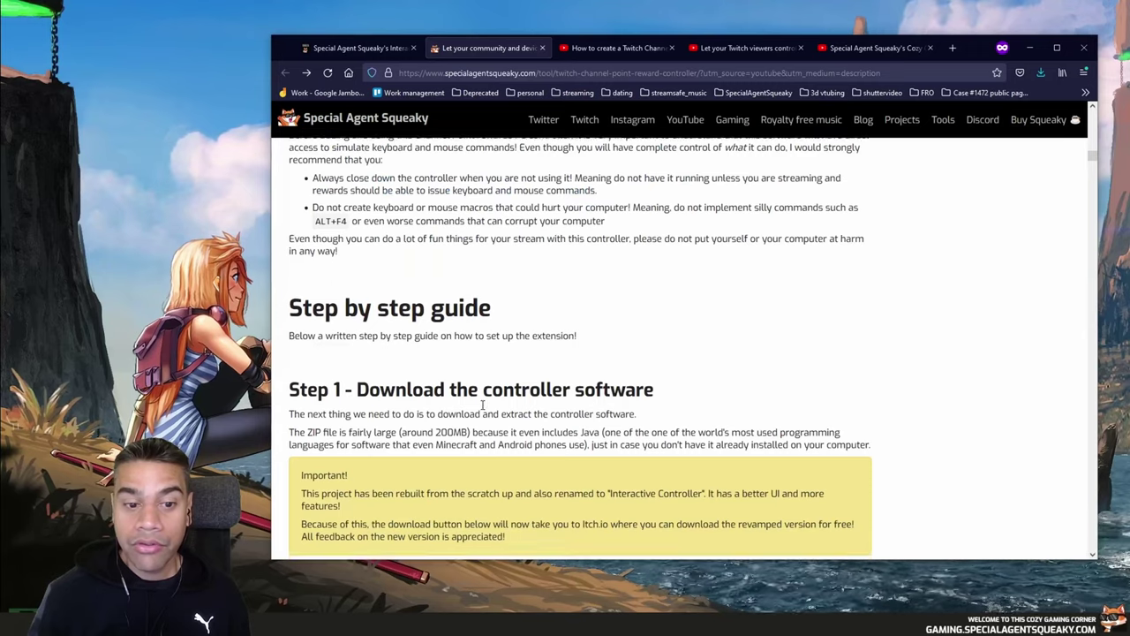
click(378, 345)
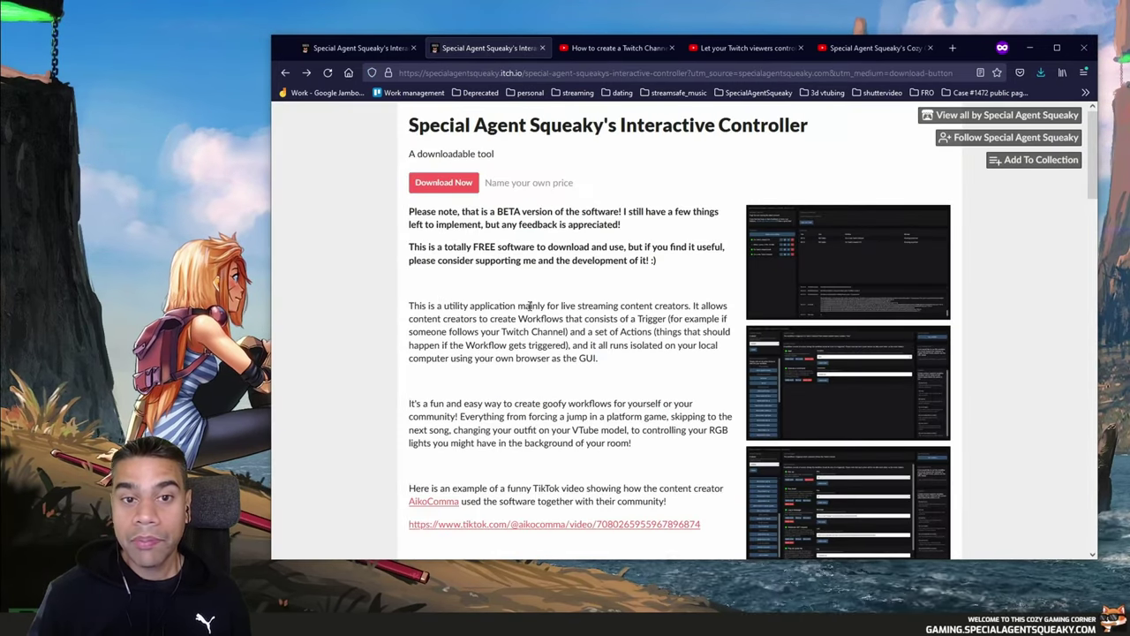
click(442, 189)
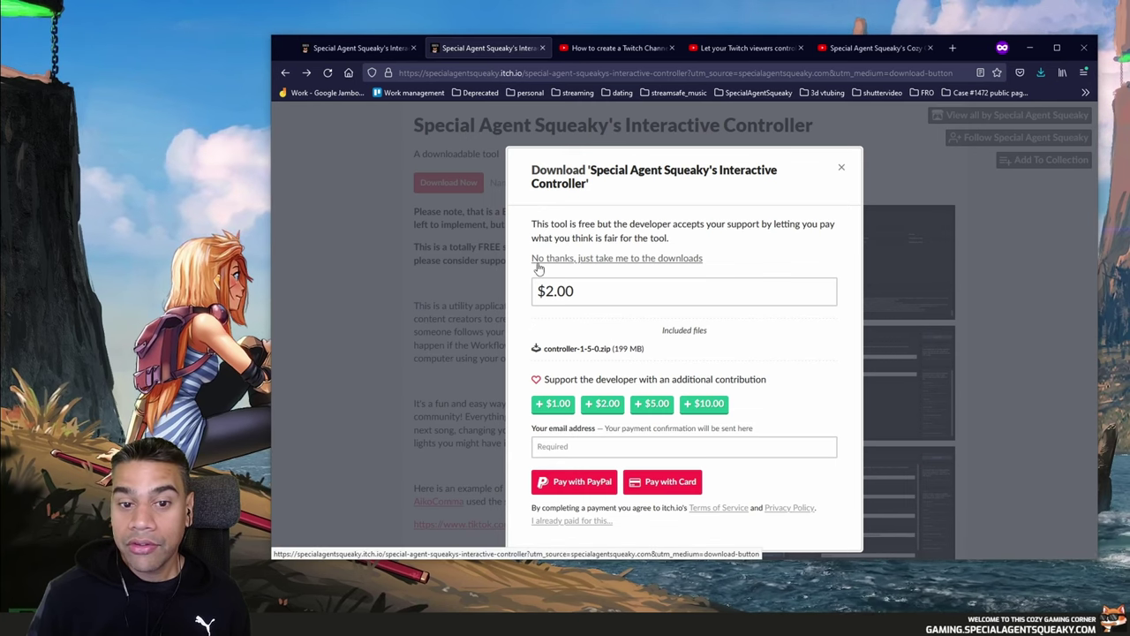
Skip payment, save controller-1-5-0.zip to the Desktop, and open File Explorer
click(619, 261)
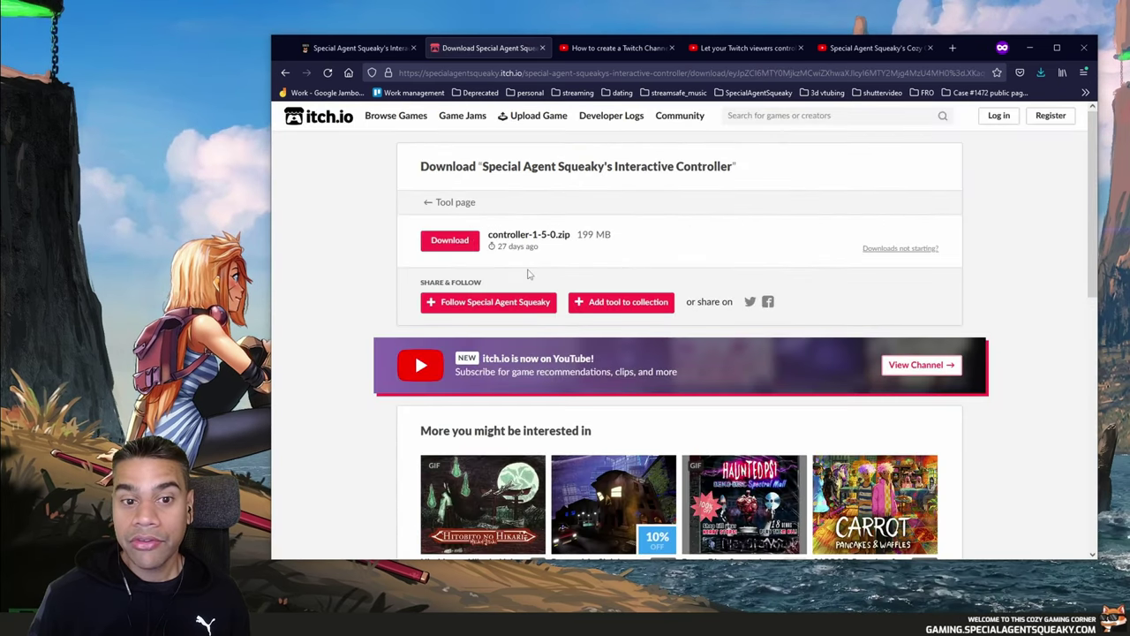
click(452, 246)
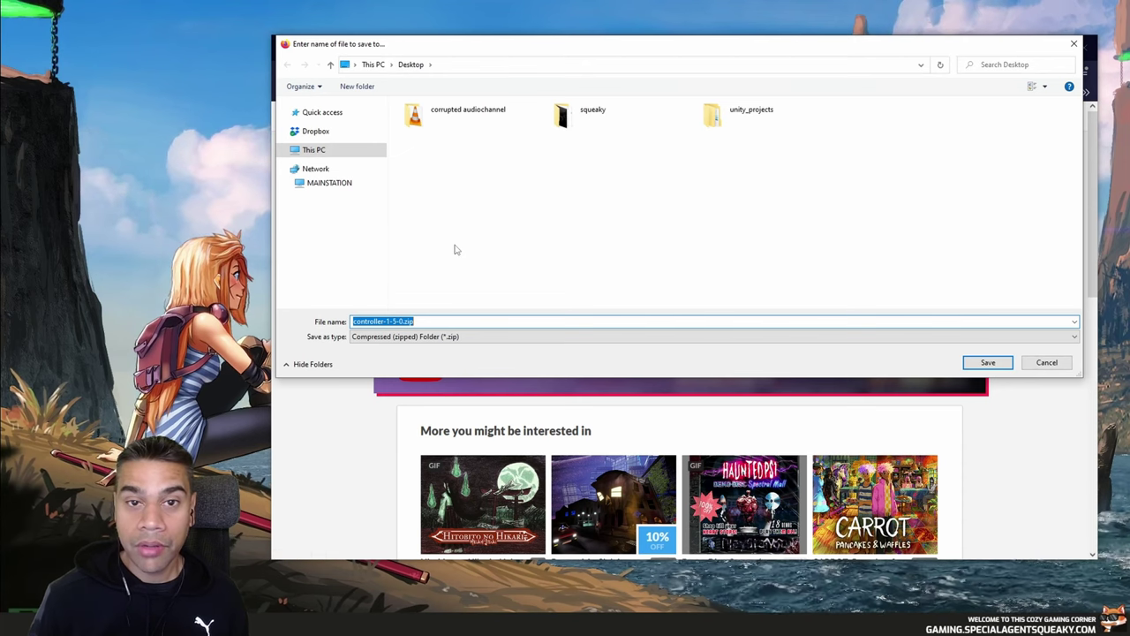
key(End)
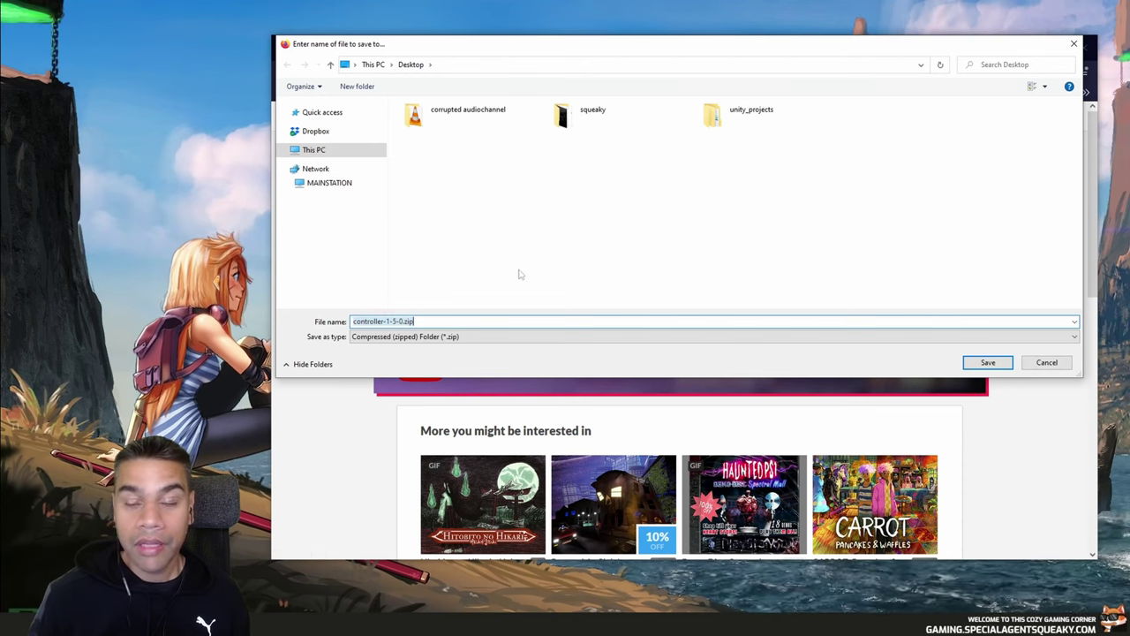
click(984, 362)
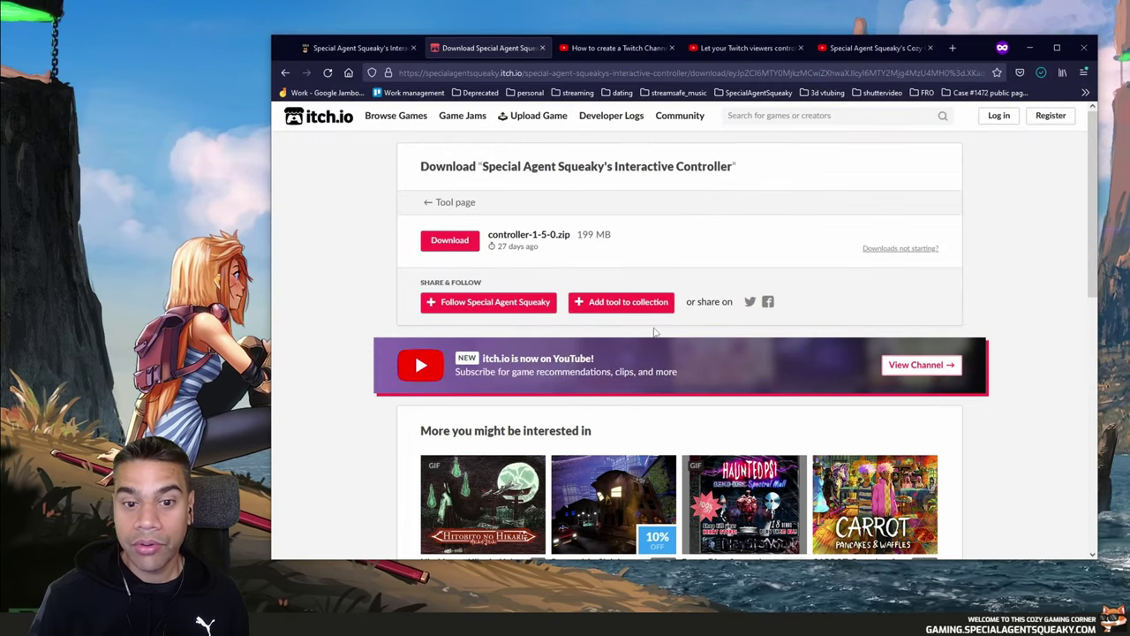
drag(578, 234, 615, 234)
click(616, 239)
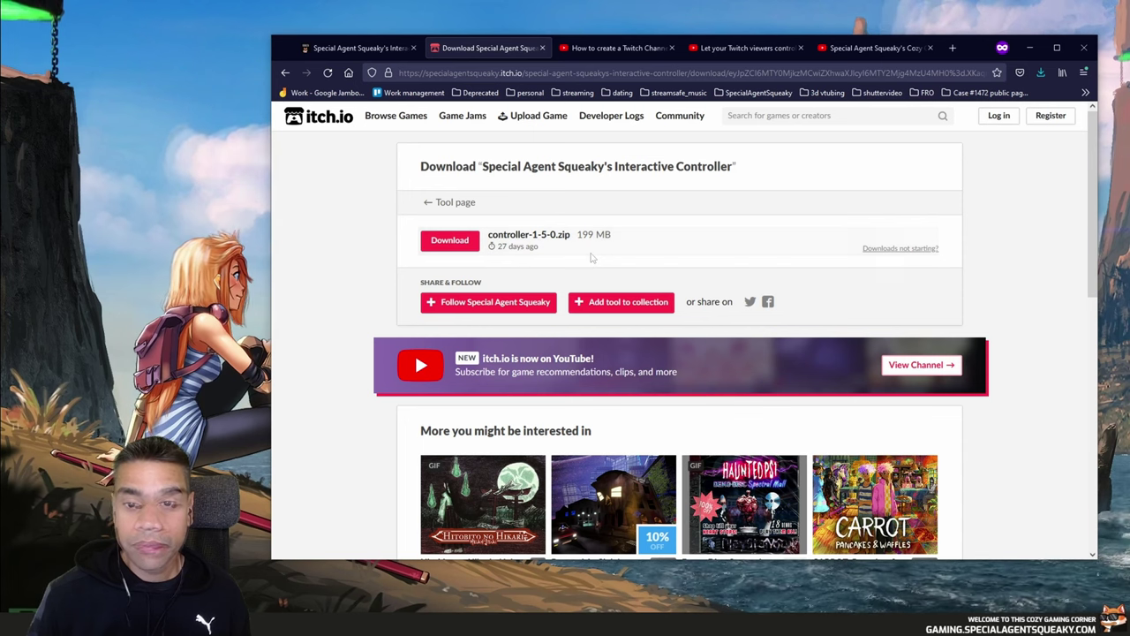
key(super+e)
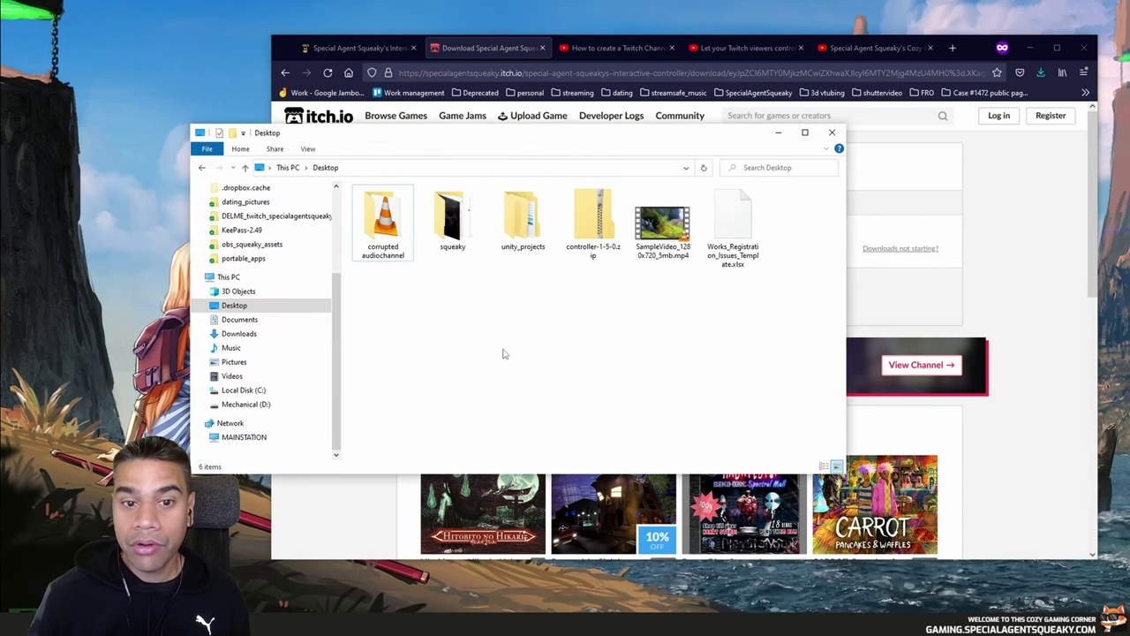
Extract controller-1-5-0.zip into a controller-1-5-0 folder on the Desktop
drag(565, 245, 563, 341)
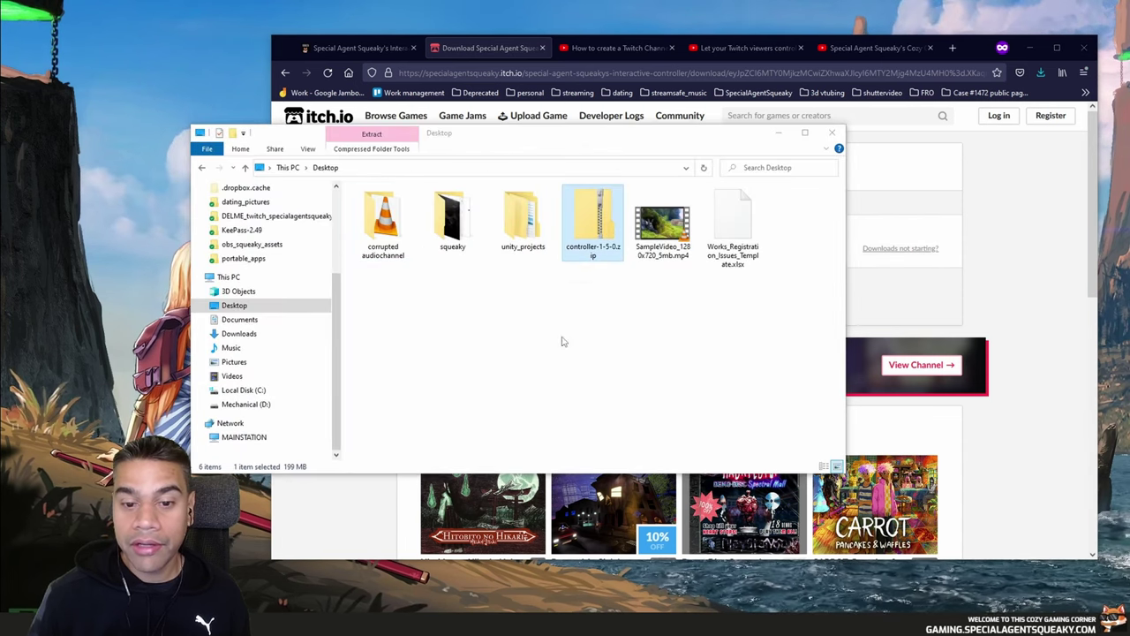
click(624, 373)
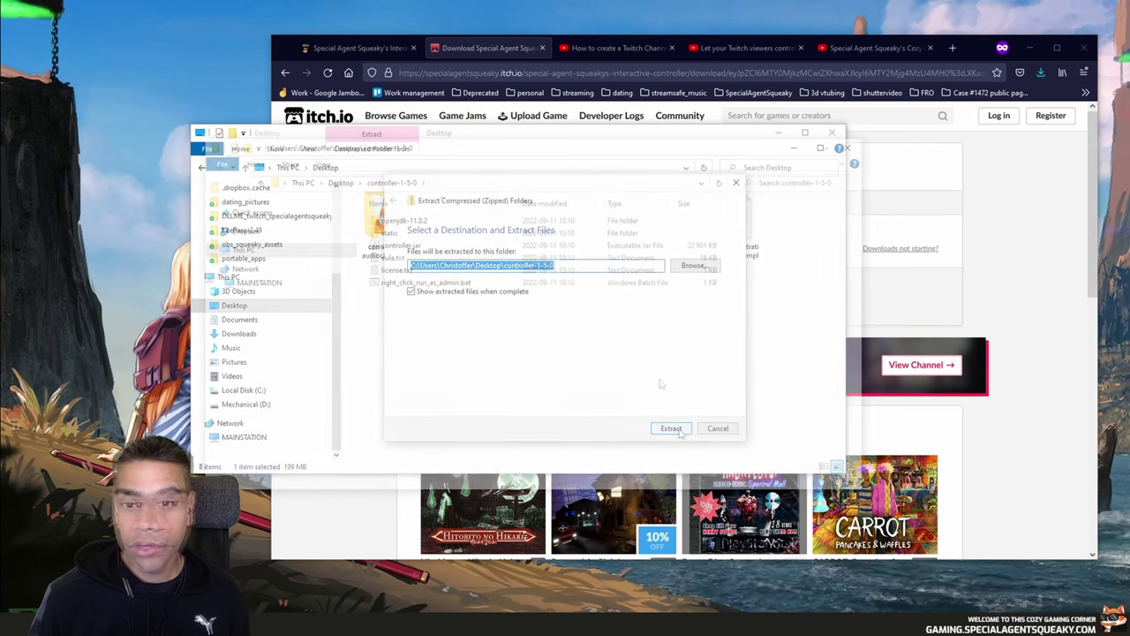
mouse_move(658, 378)
mouse_down()
mouse_move(367, 210)
mouse_move(669, 377)
mouse_up()
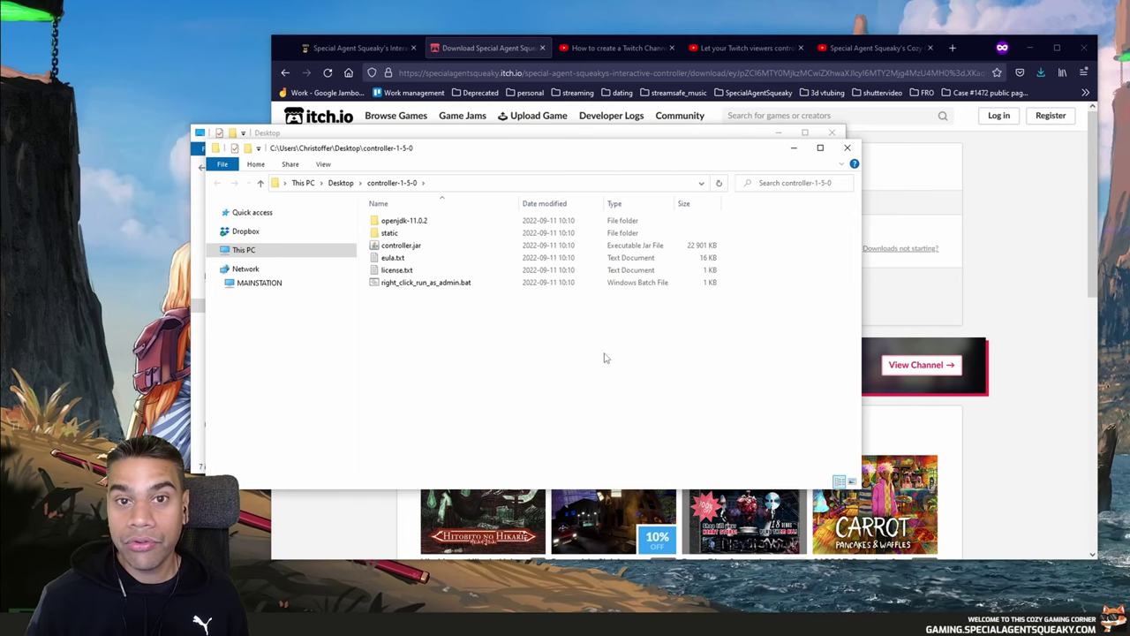
right_click(417, 222)
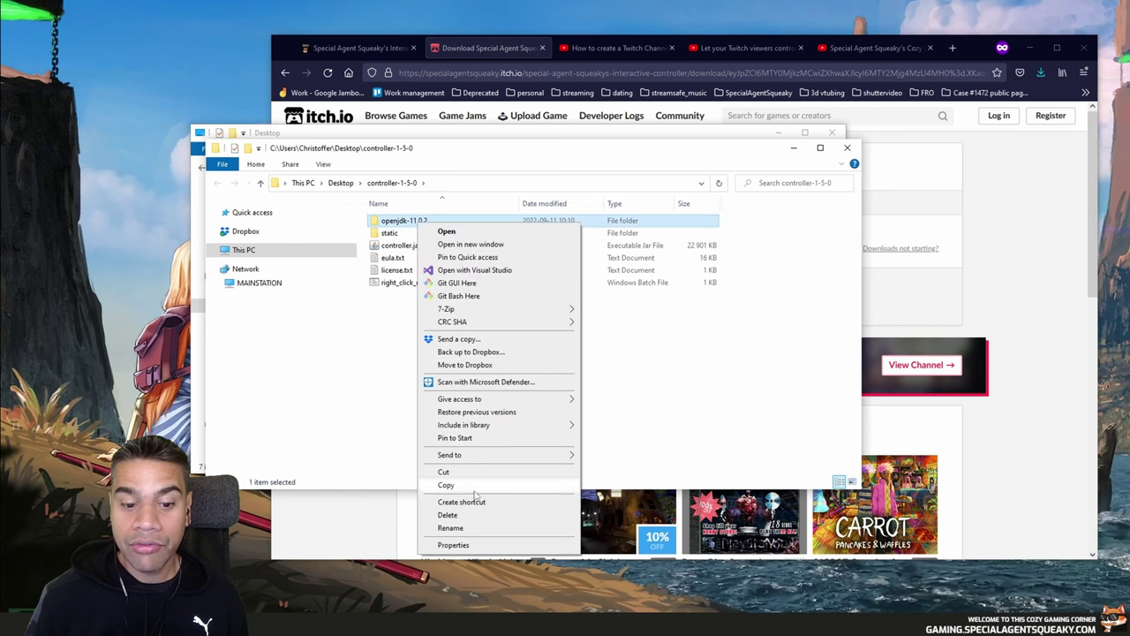
click(459, 545)
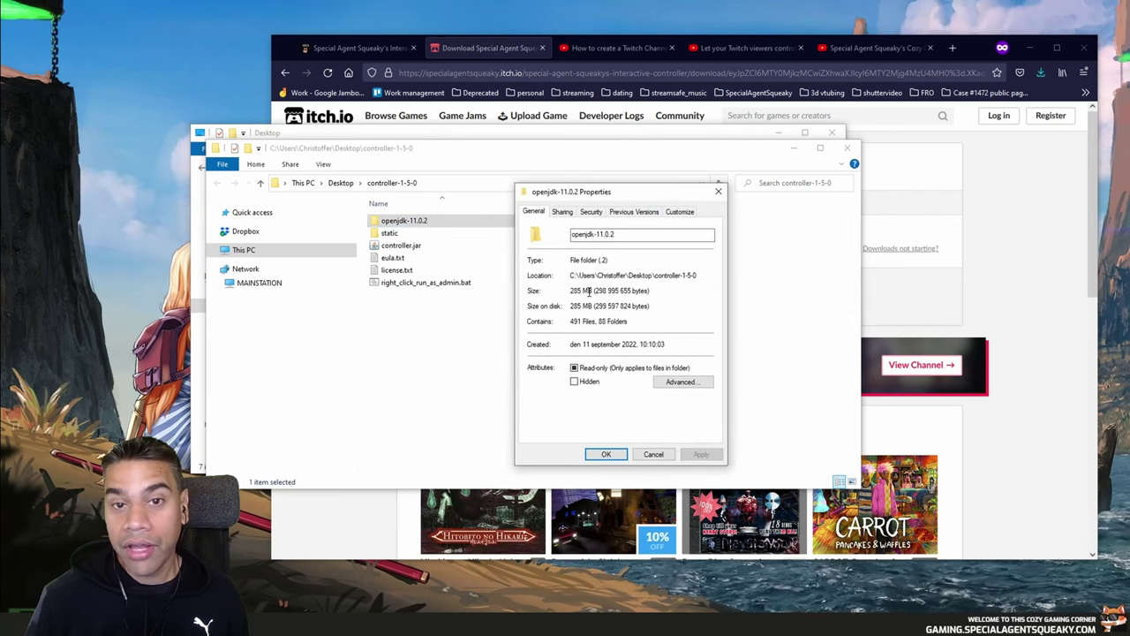
click(656, 456)
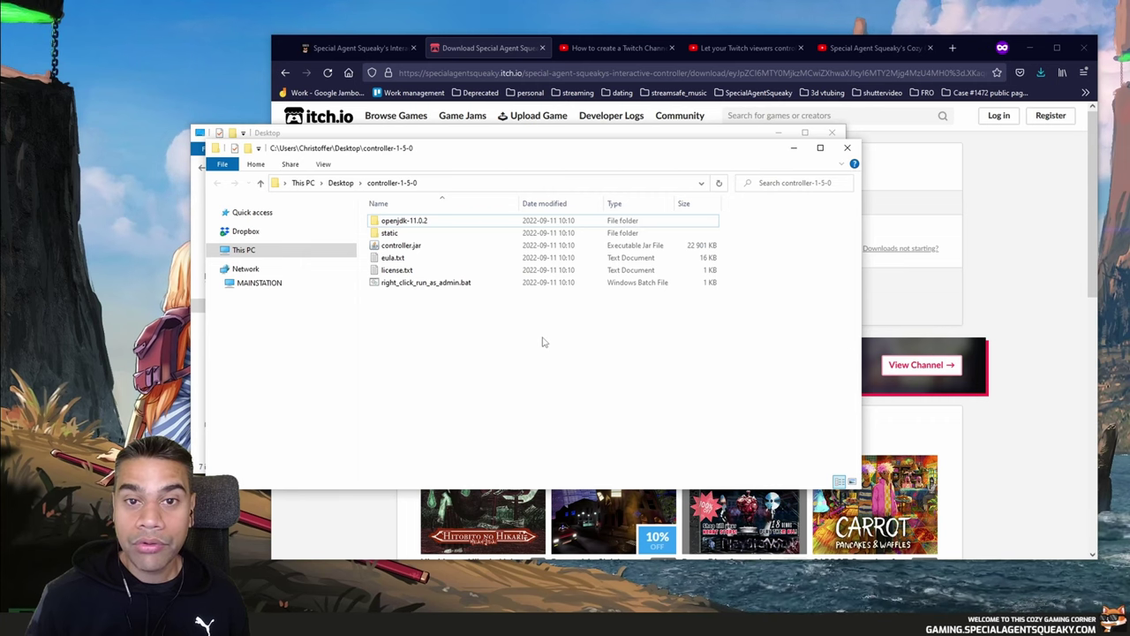
Run right_click_run_as_admin.bat as administrator, getting past the SmartScreen warning with Run anyway
right_click(439, 284)
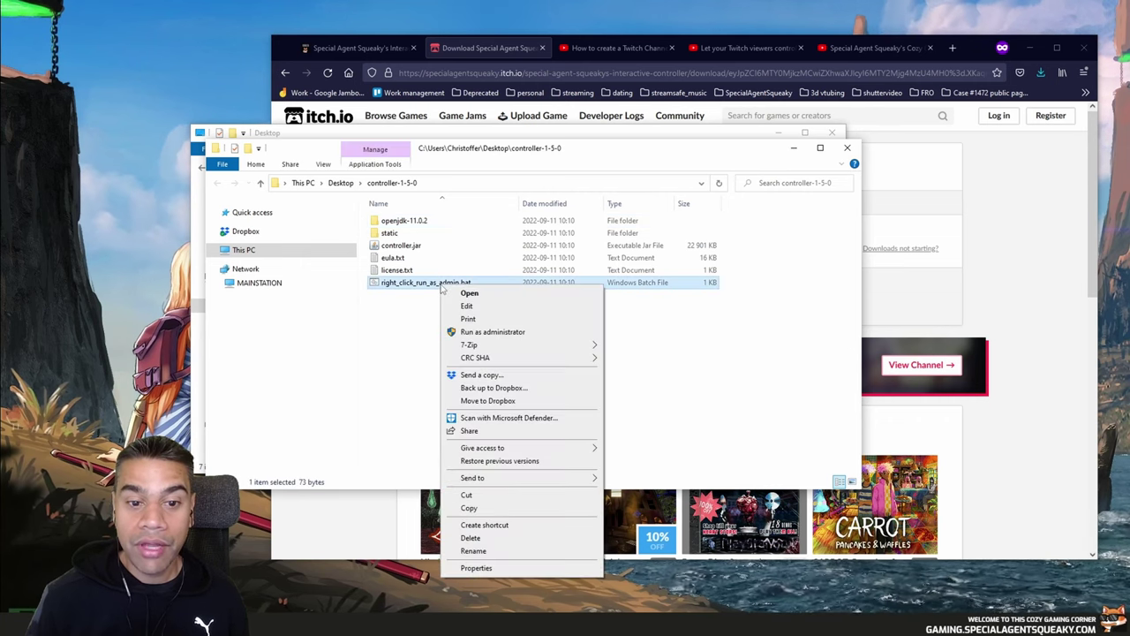
click(534, 336)
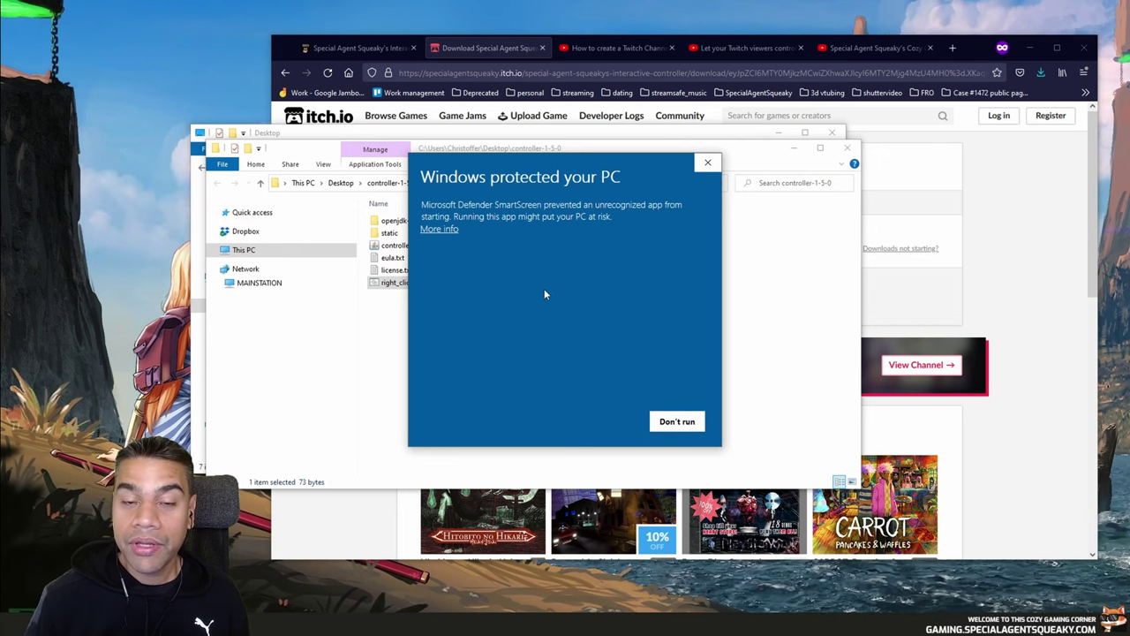
click(438, 228)
click(606, 422)
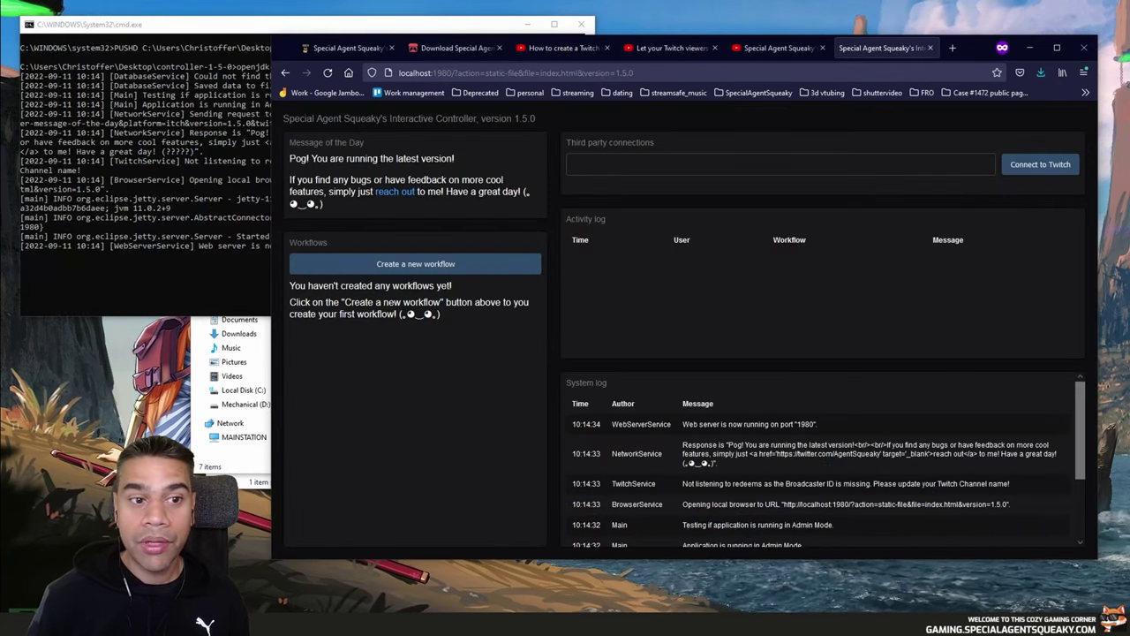
Reposition the cmd console window and bring the controller page in front of it
drag(266, 31, 318, 166)
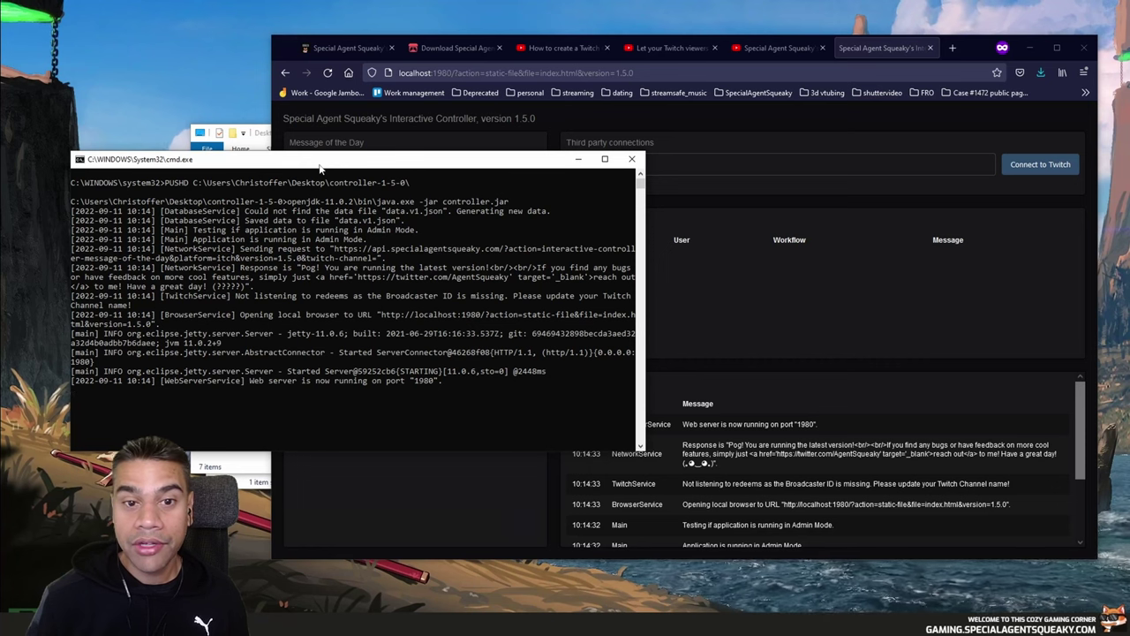
drag(320, 168, 318, 221)
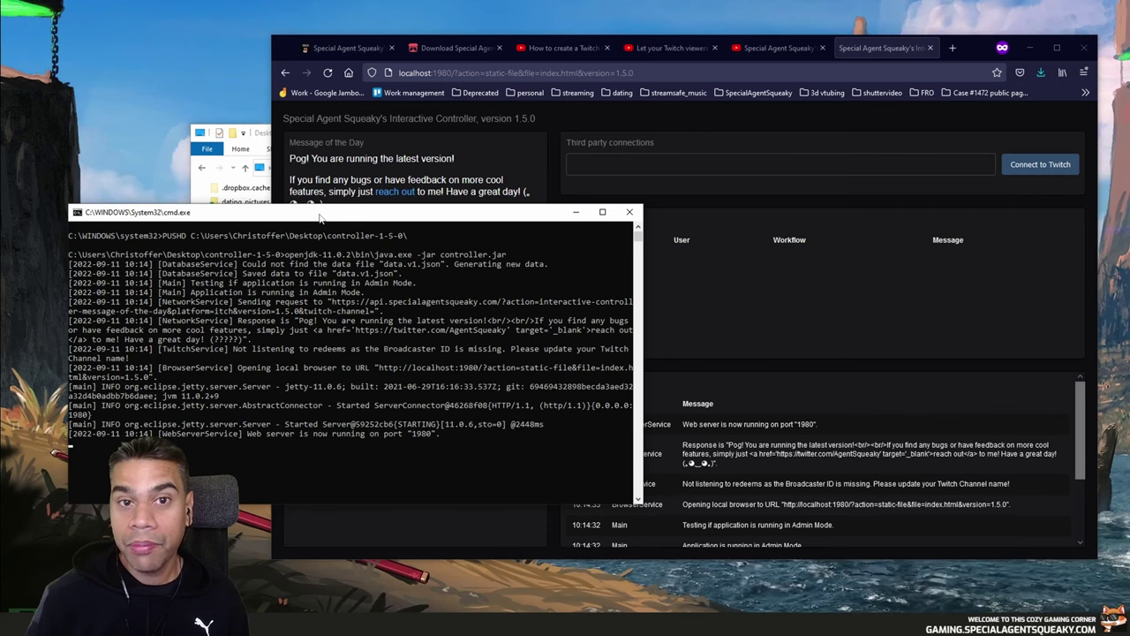
click(551, 170)
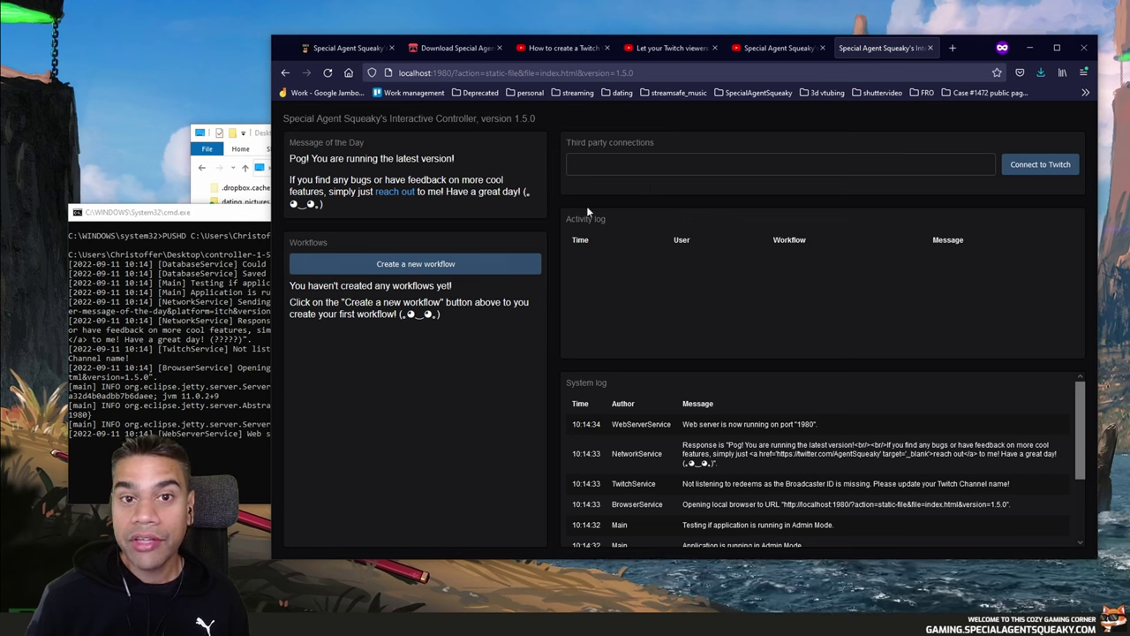
key(alt+Tab)
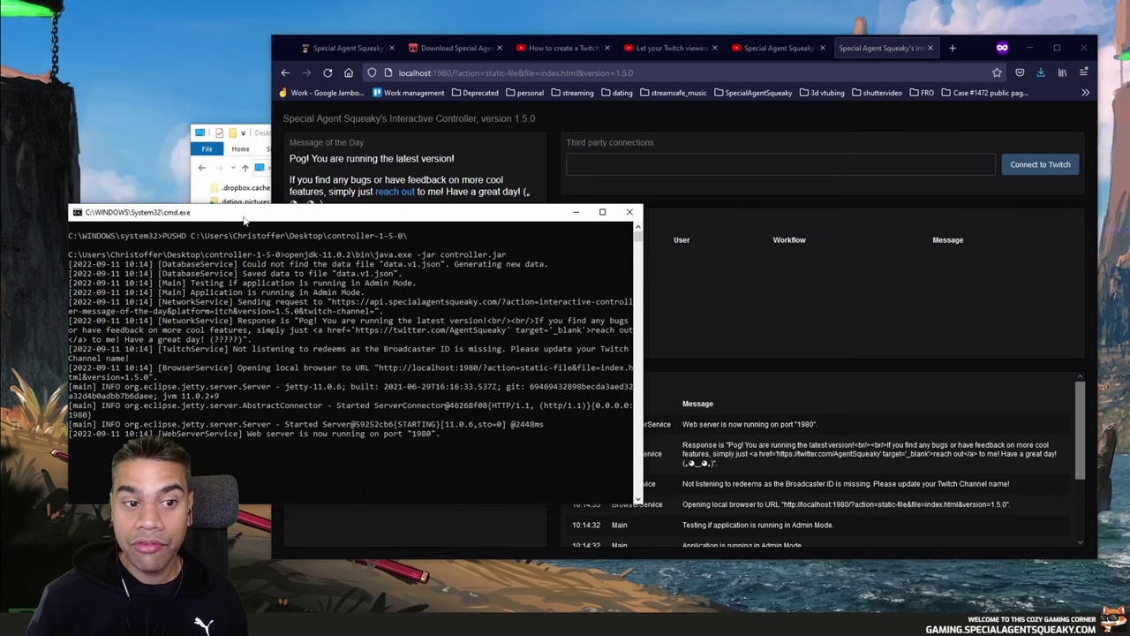
key(alt+Tab)
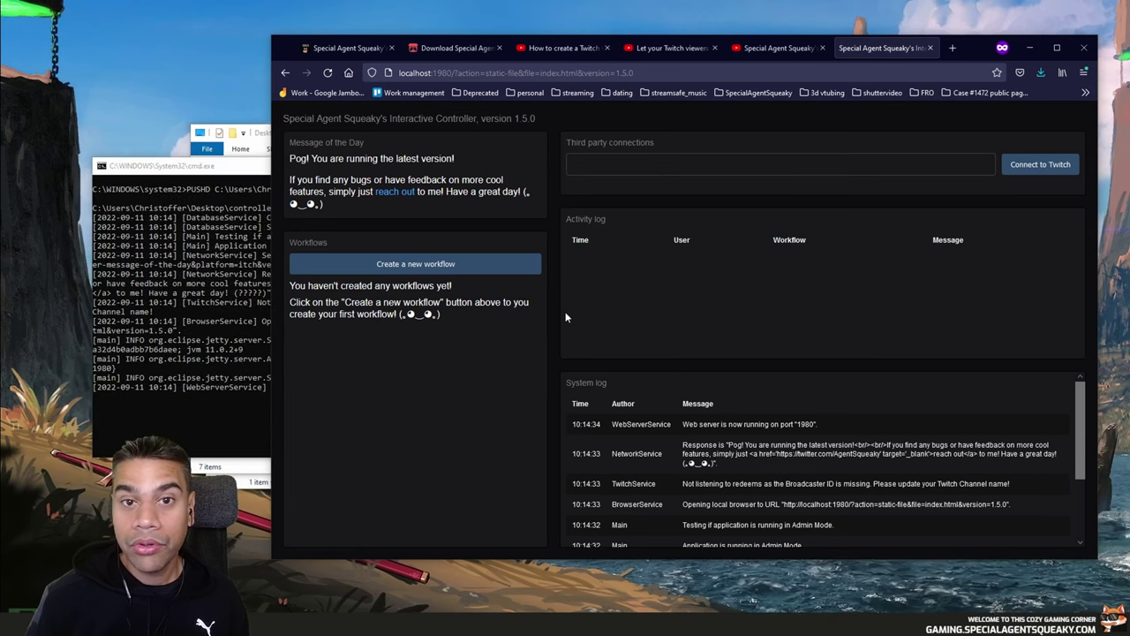
drag(228, 169, 203, 163)
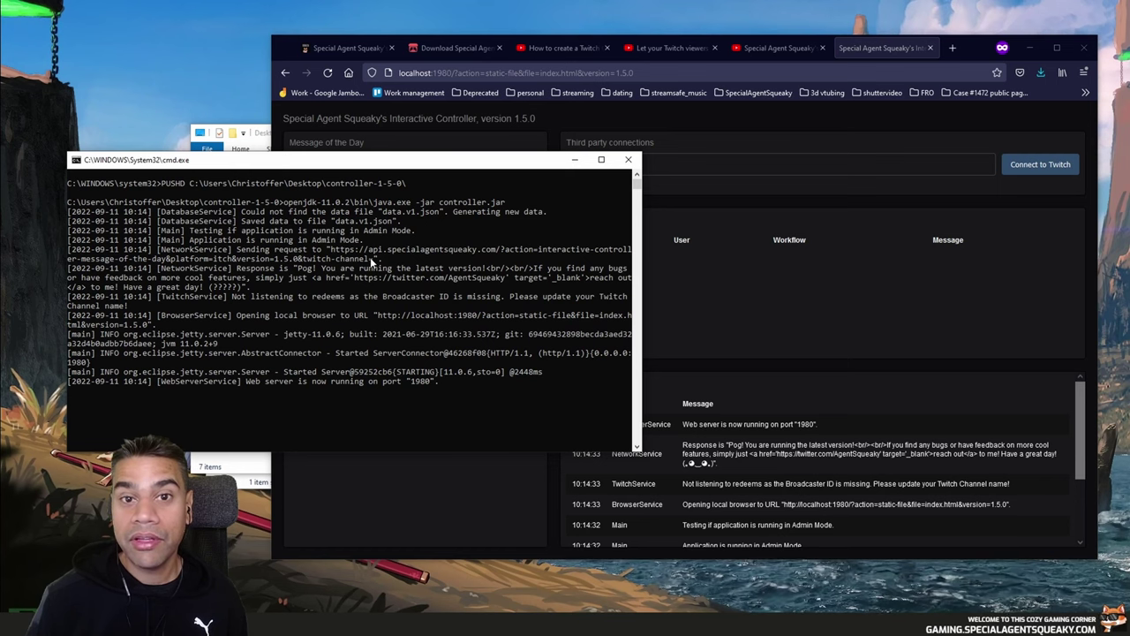
click(840, 314)
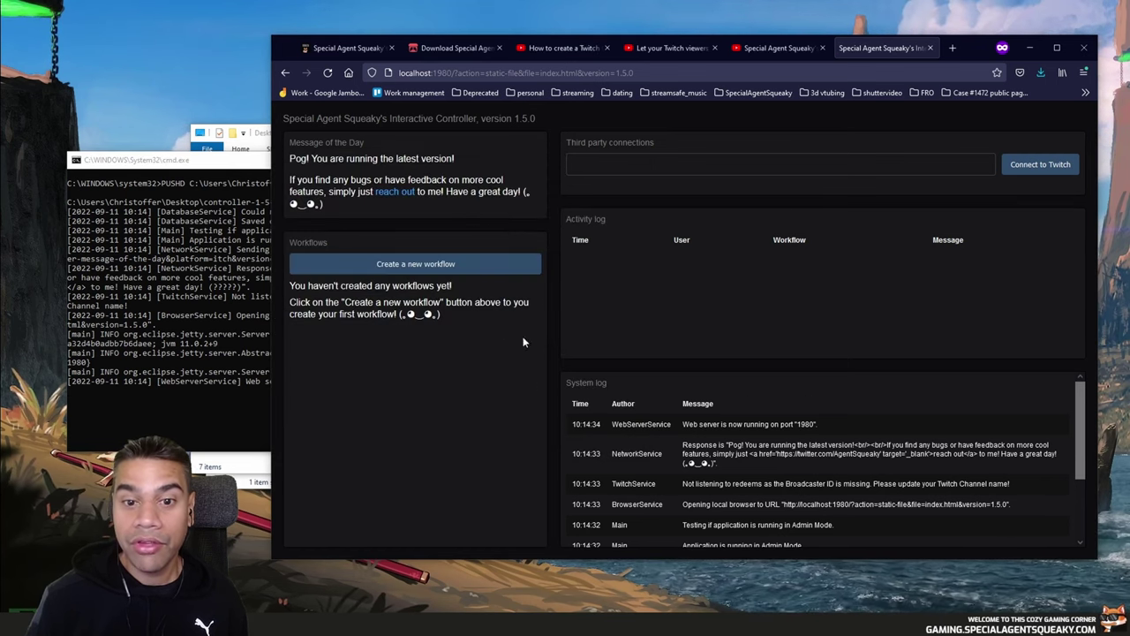
Minimize the console, Desktop and controller-1-5-0 folder windows, leaving the dashboard visible
click(245, 173)
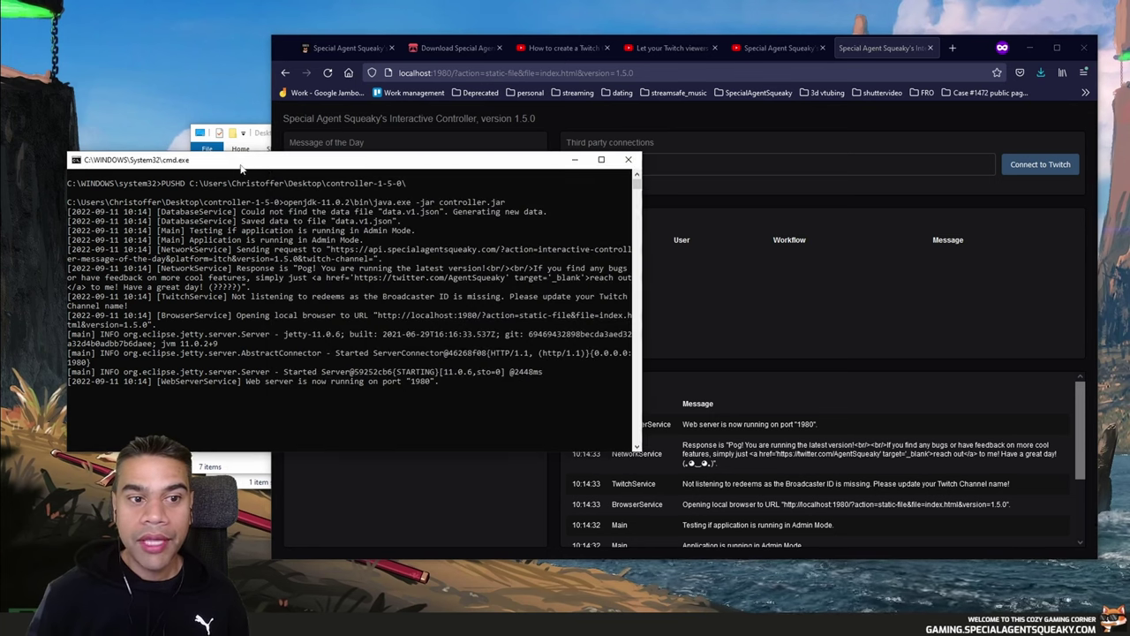
click(576, 161)
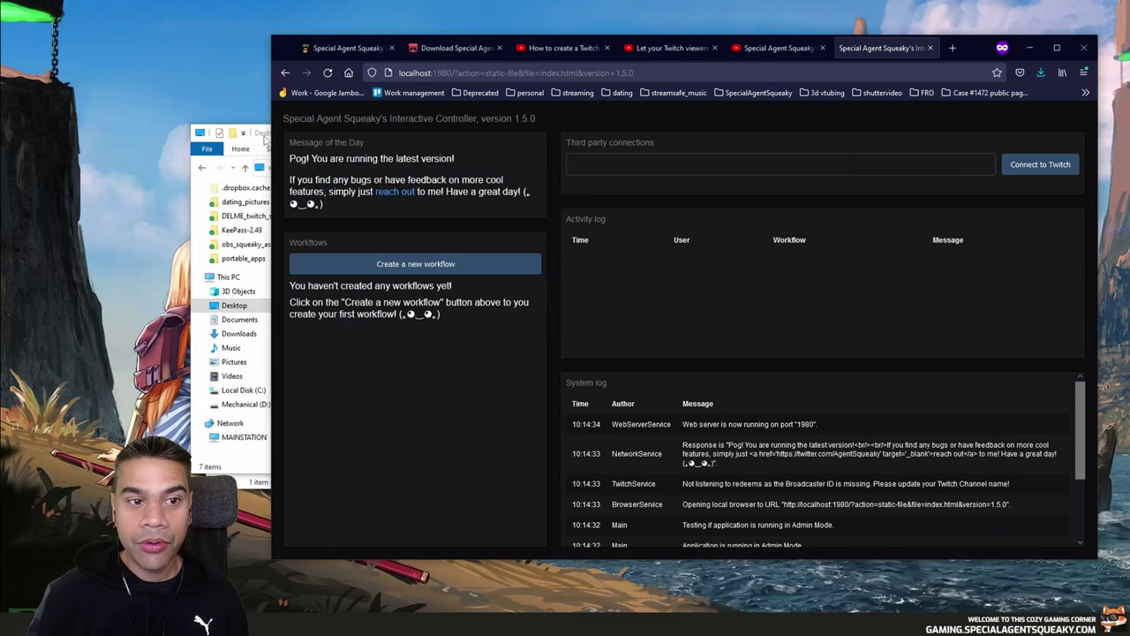
click(266, 139)
click(777, 134)
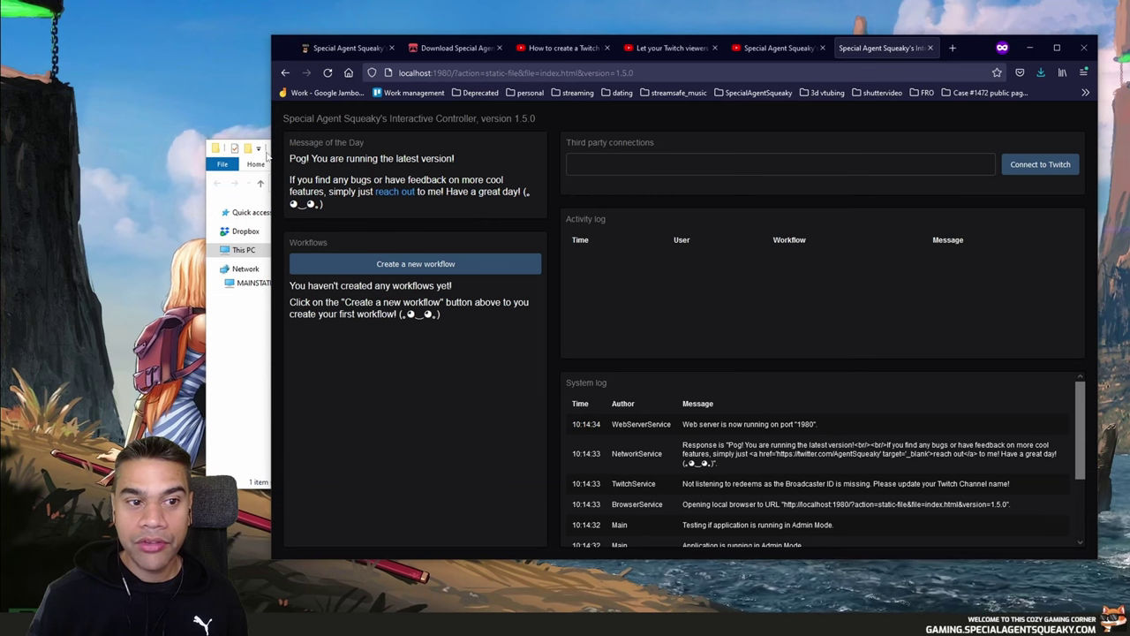
key(alt+Tab)
click(793, 148)
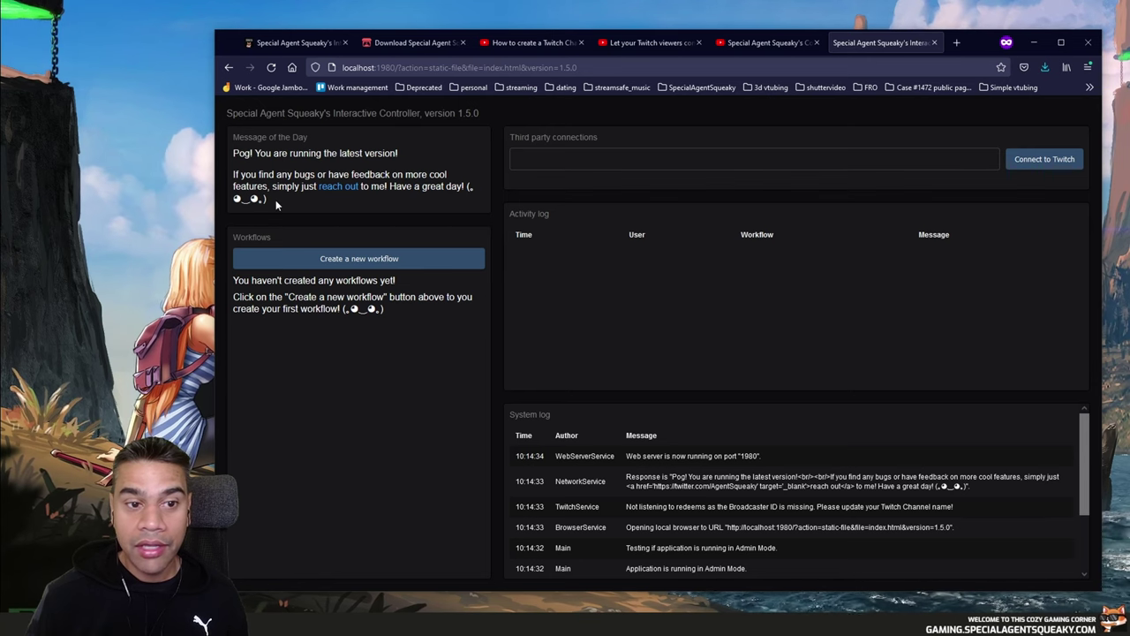
drag(235, 153, 362, 154)
click(379, 164)
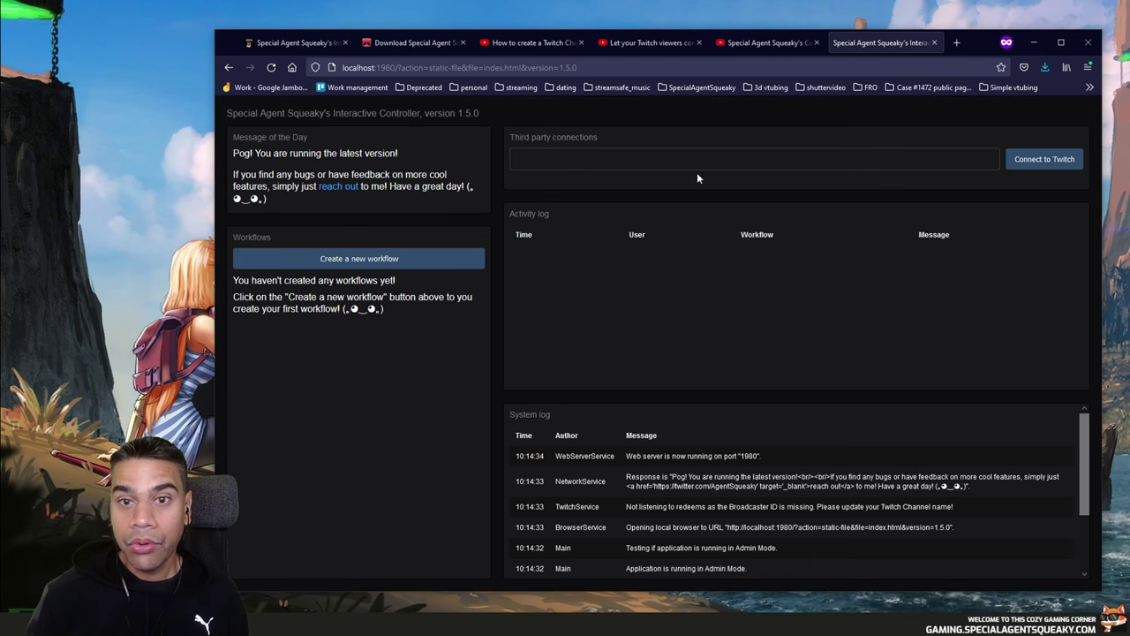
Connect to Twitch, review the Channel Points and Bits permissions, and authorize the controller
click(1029, 169)
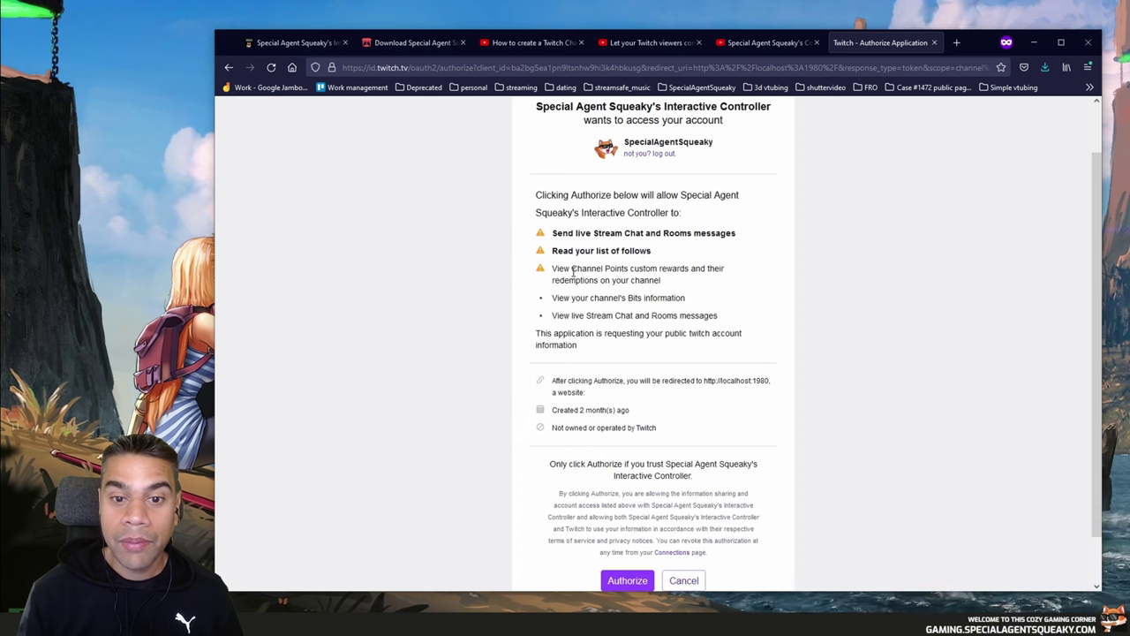
drag(552, 268, 678, 268)
mouse_move(585, 298)
mouse_down()
mouse_move(648, 298)
mouse_move(586, 301)
mouse_up()
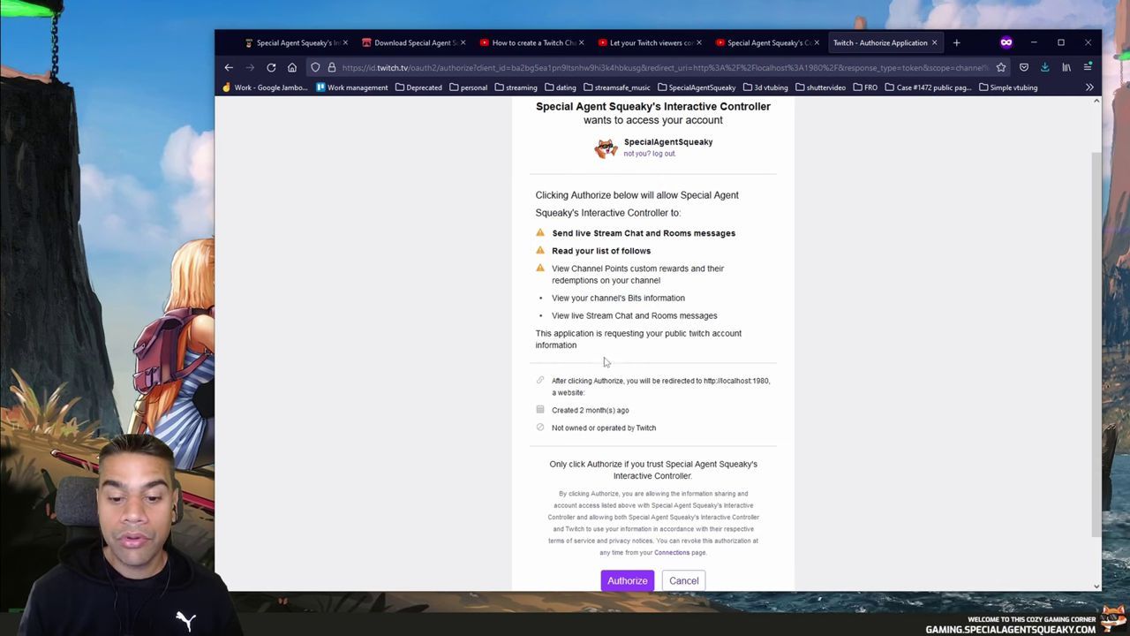
click(629, 583)
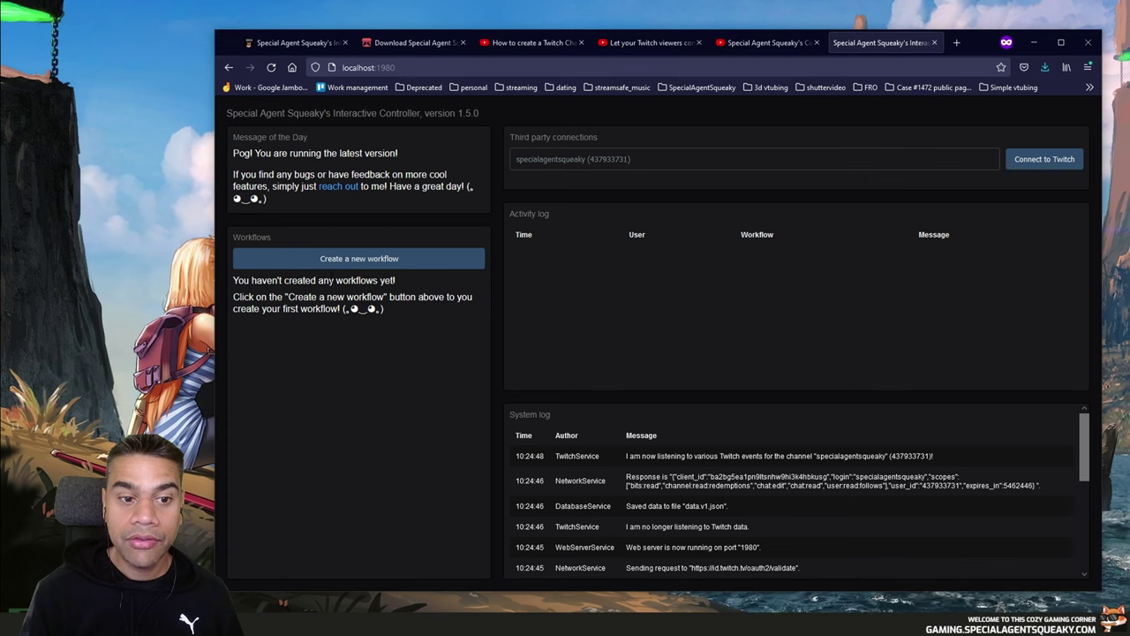
Create a workflow named 'open notepad' using the Twitch Channel Point reward redeem trigger
click(351, 263)
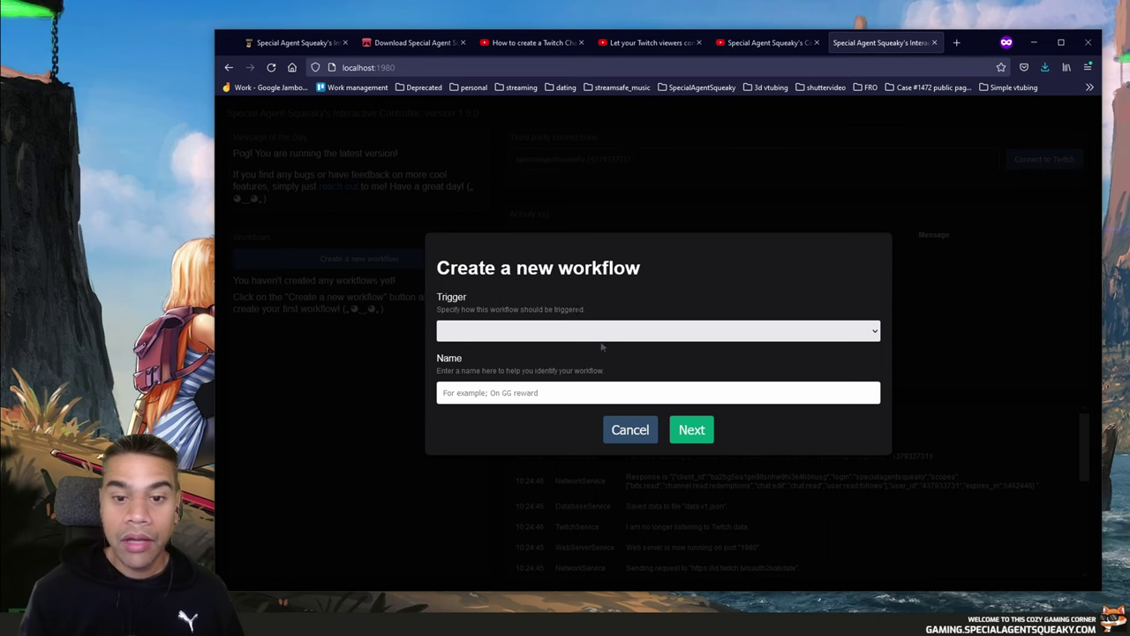
click(875, 332)
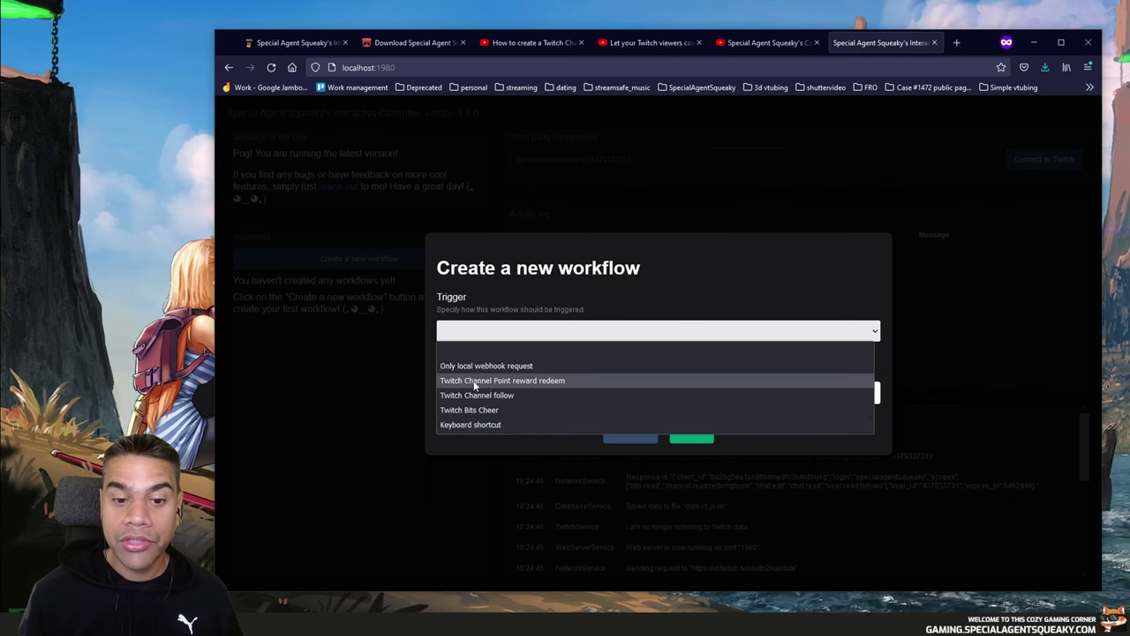
click(541, 382)
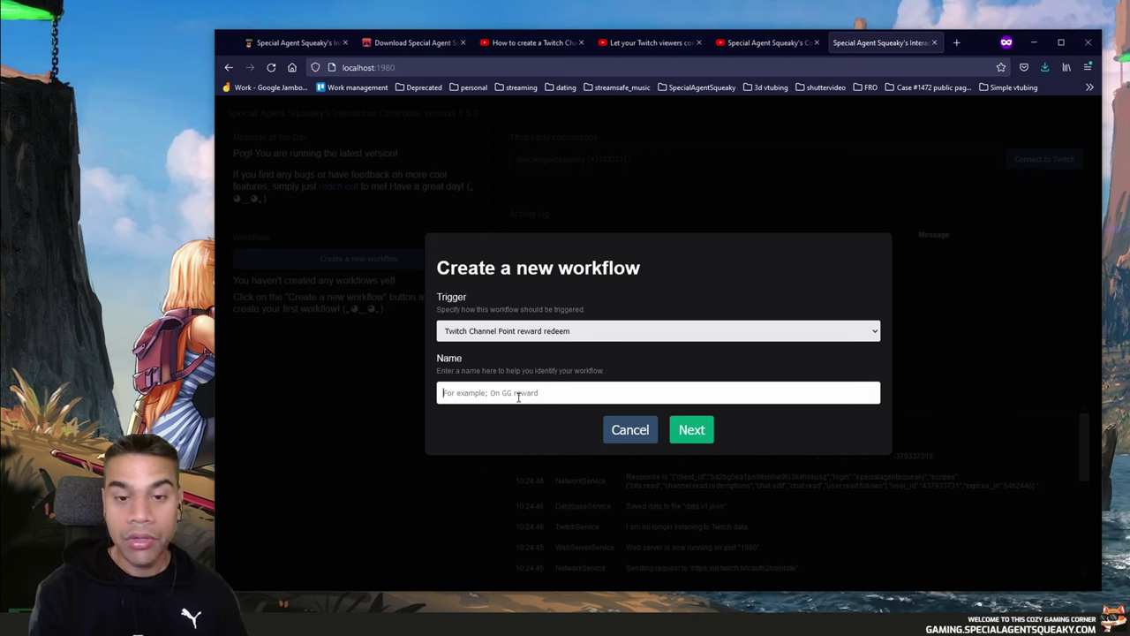
text(open notepad)
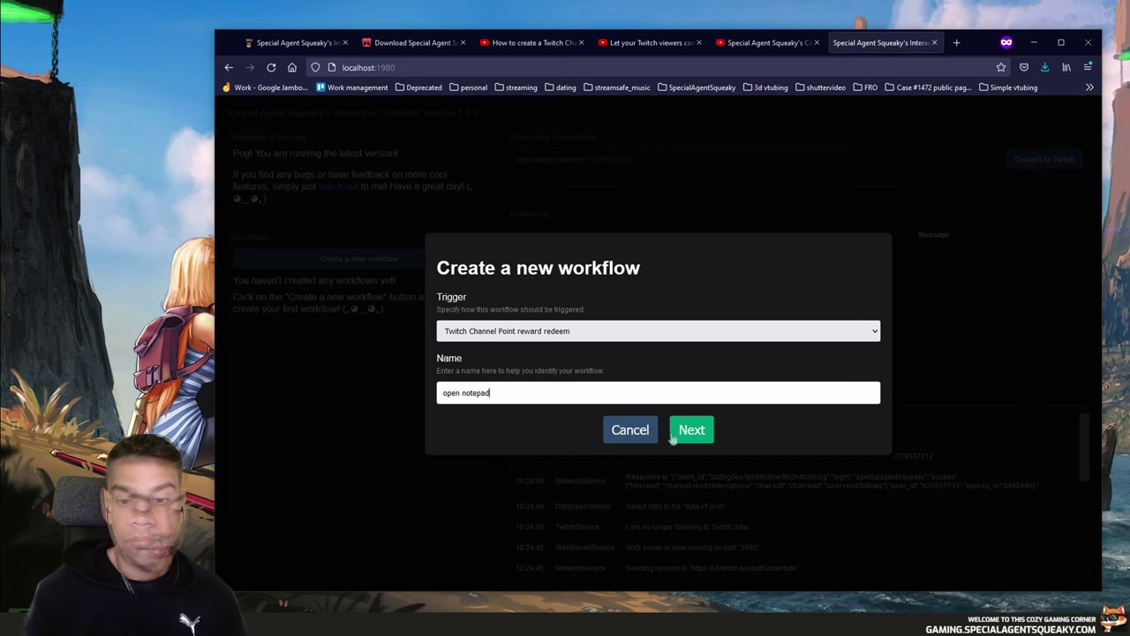
click(683, 435)
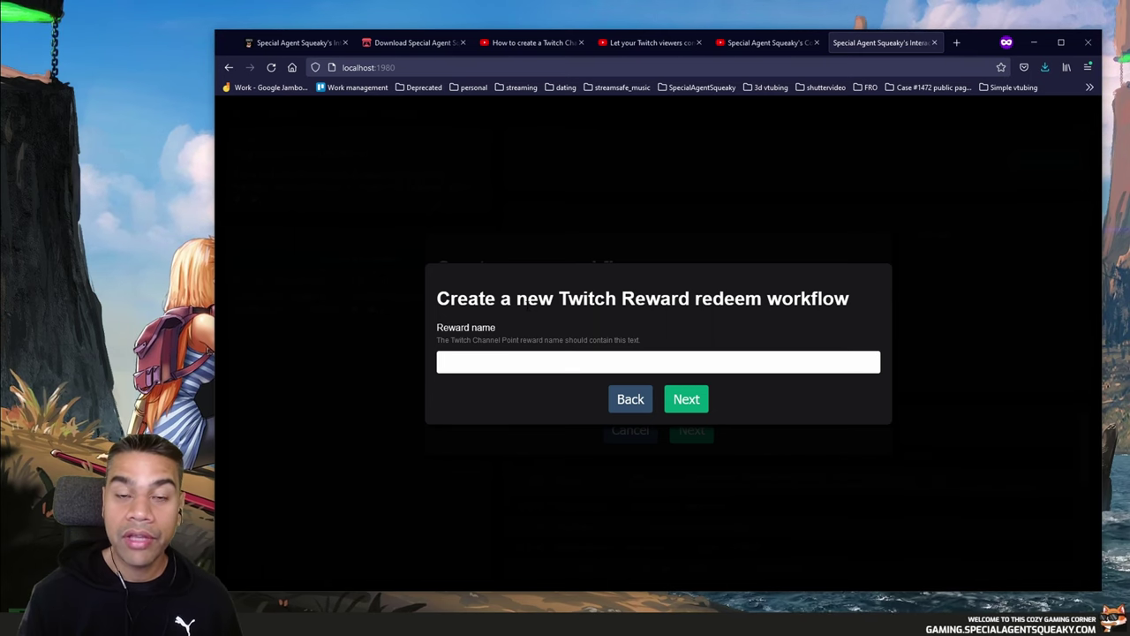
Open twitch.tv in a private tab and reach the creator dashboard's Channel Points reward management
click(958, 43)
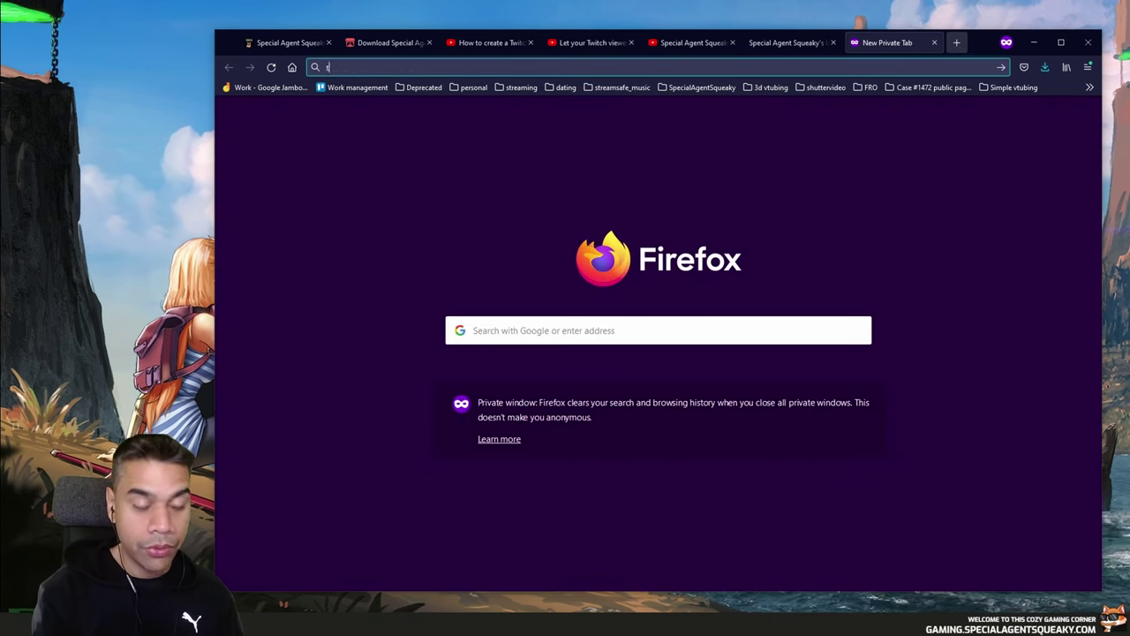
text(twitch.tv/)
key(Return)
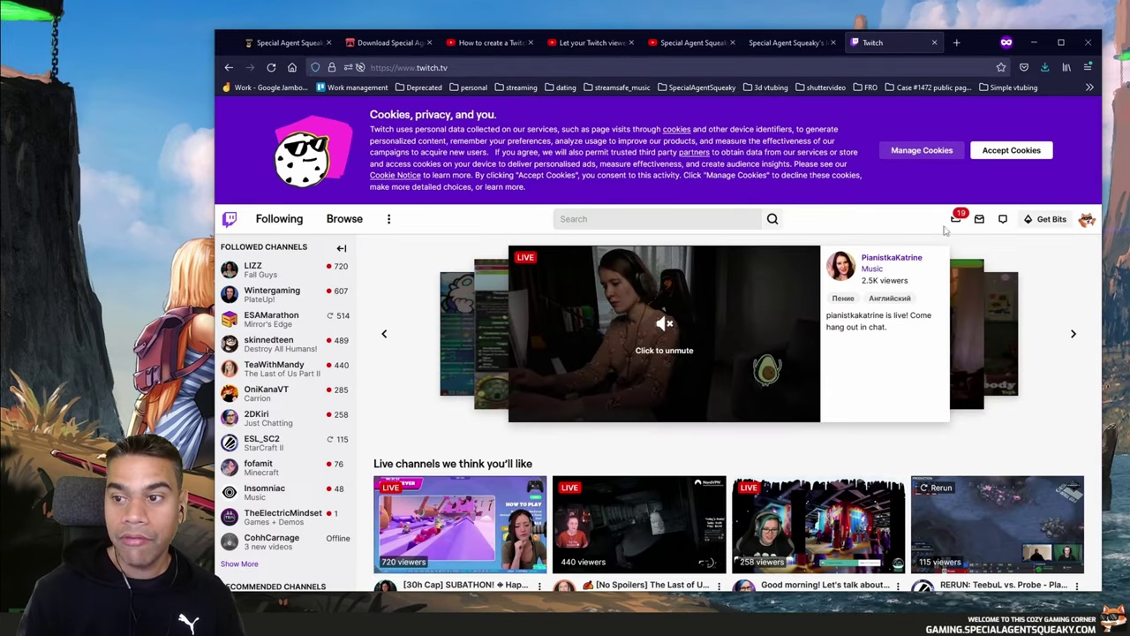
click(1088, 220)
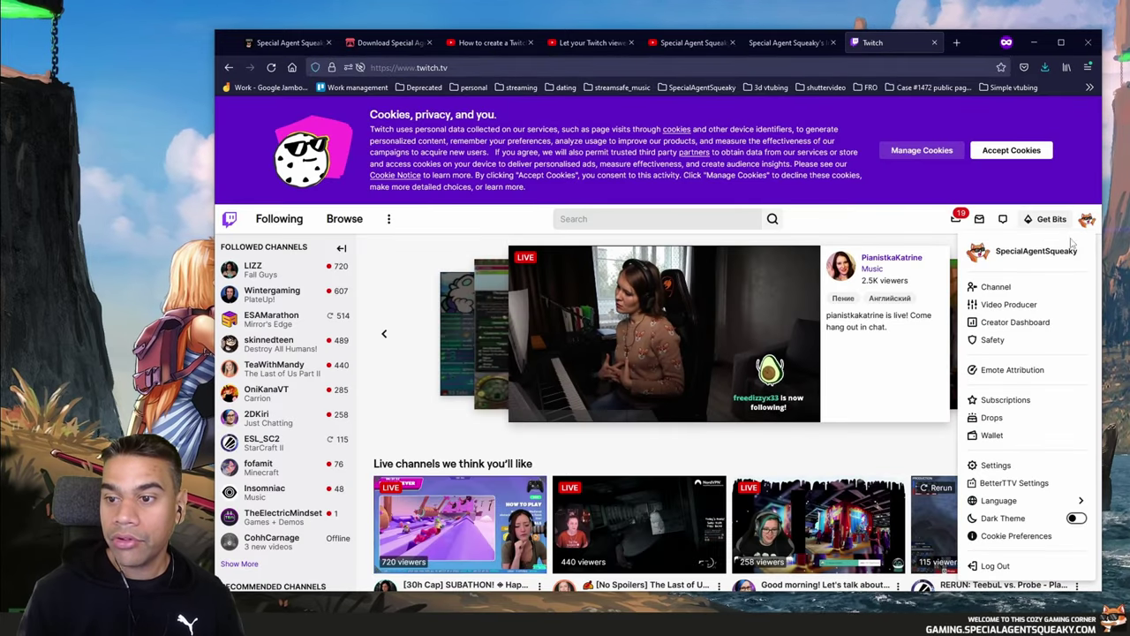
click(1016, 322)
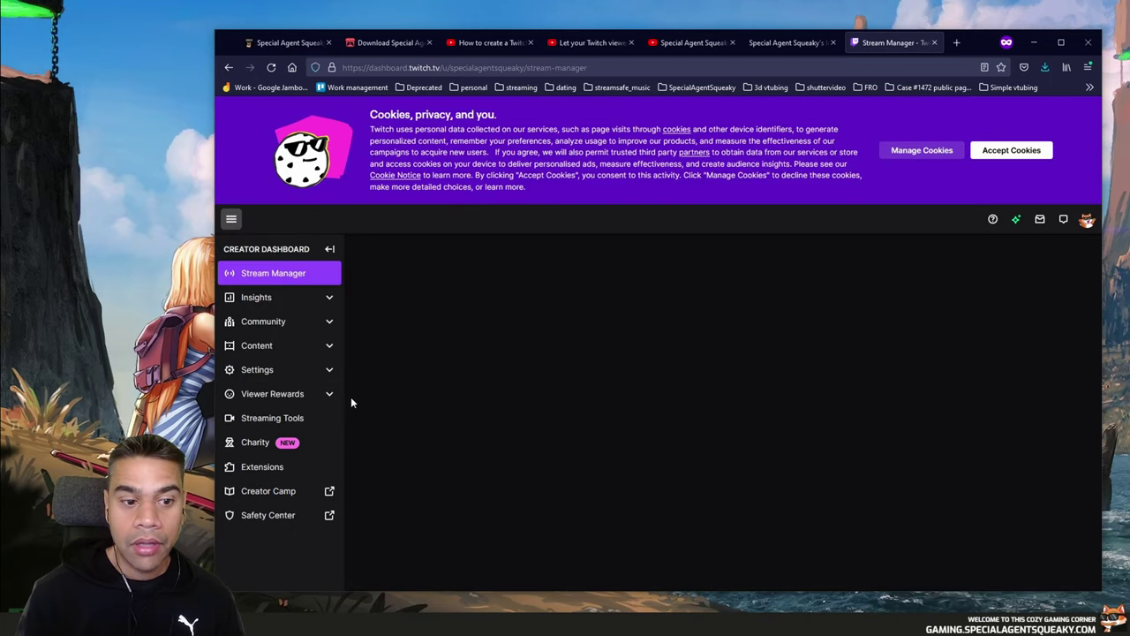
click(299, 404)
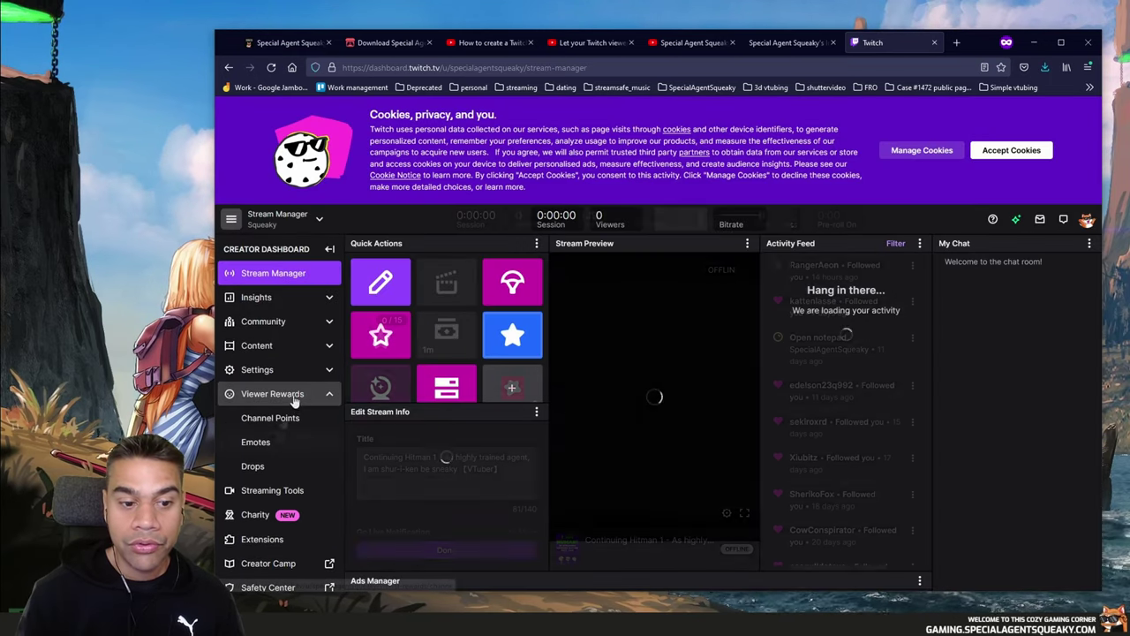
click(272, 422)
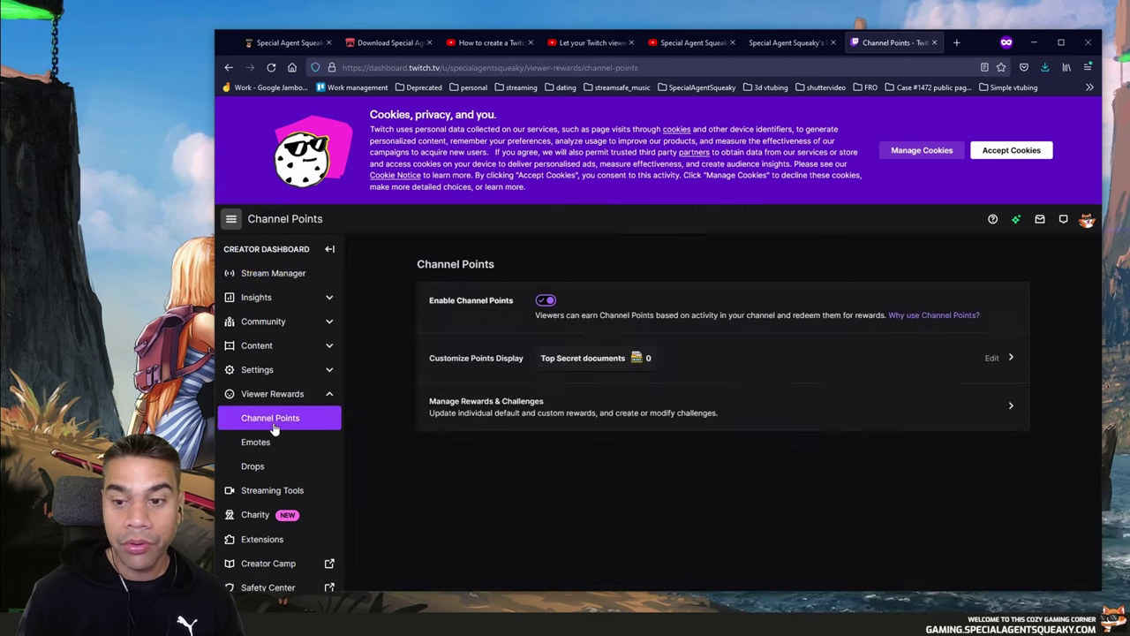
click(1011, 150)
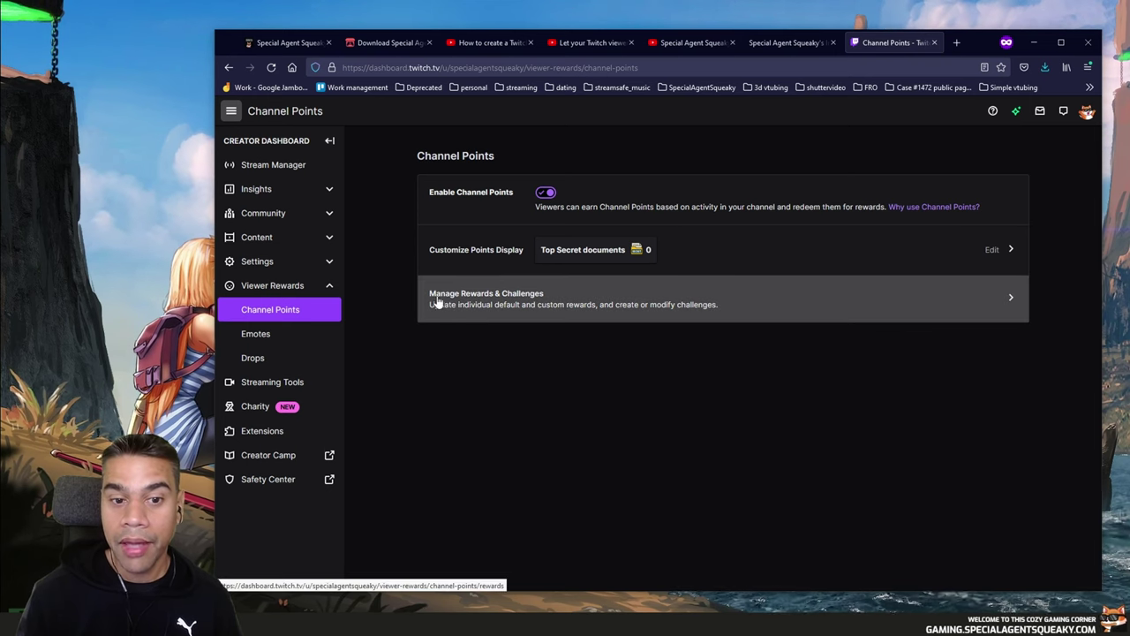
click(501, 304)
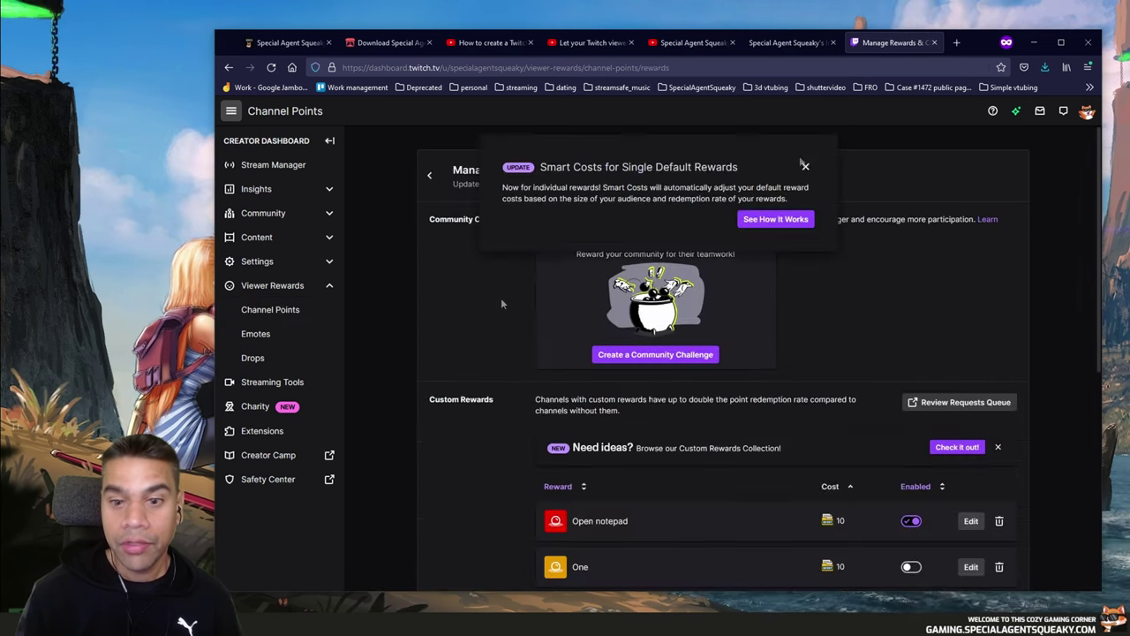
Add a custom channel-point reward named 'Open notepad' costing 10 points
scroll(504, 394, down, 3)
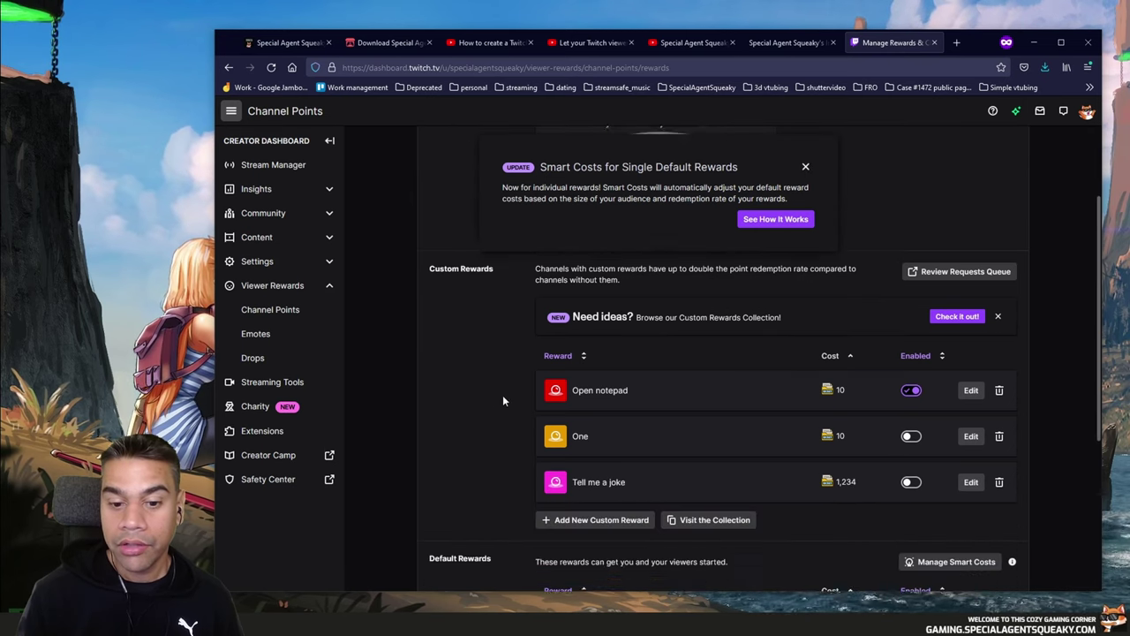
scroll(502, 402, down, 1)
click(605, 485)
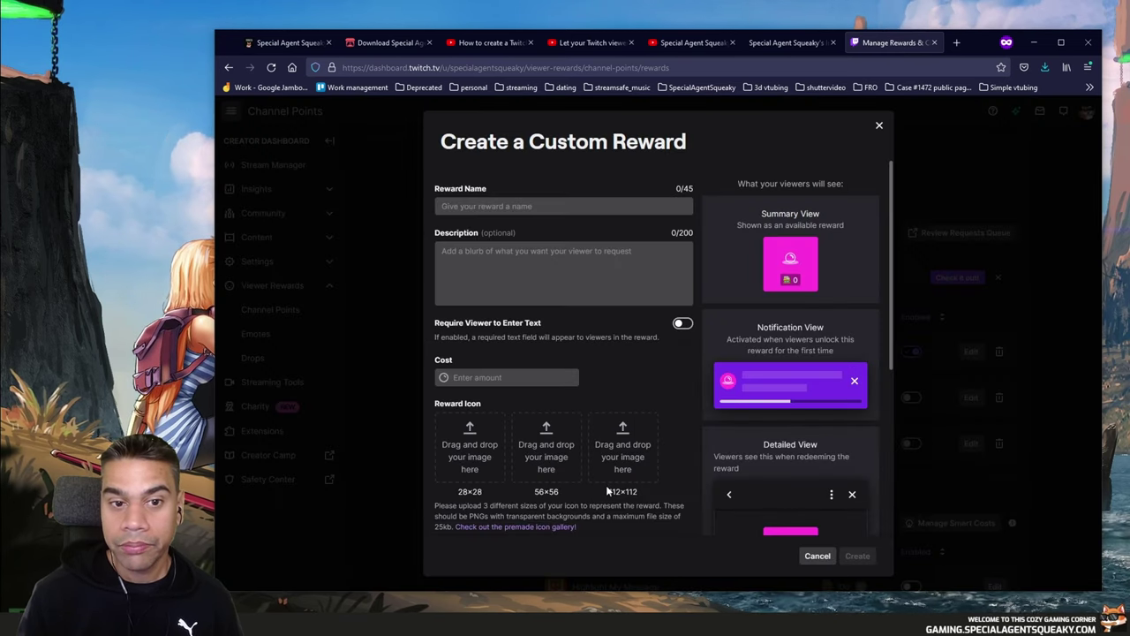
click(499, 205)
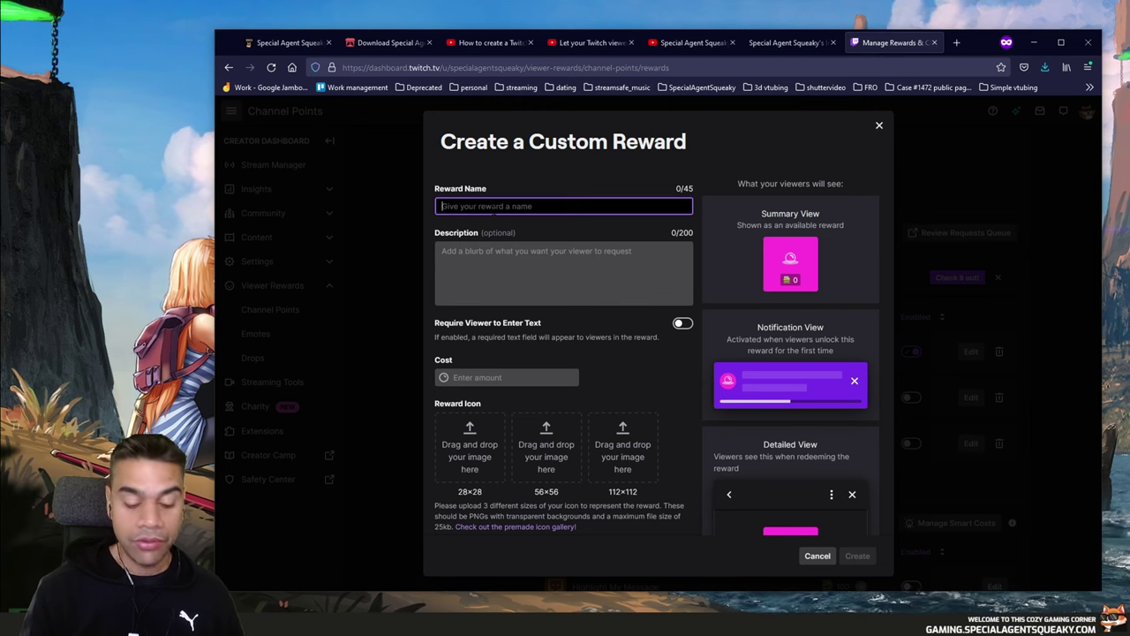
text(Open notepad)
click(506, 377)
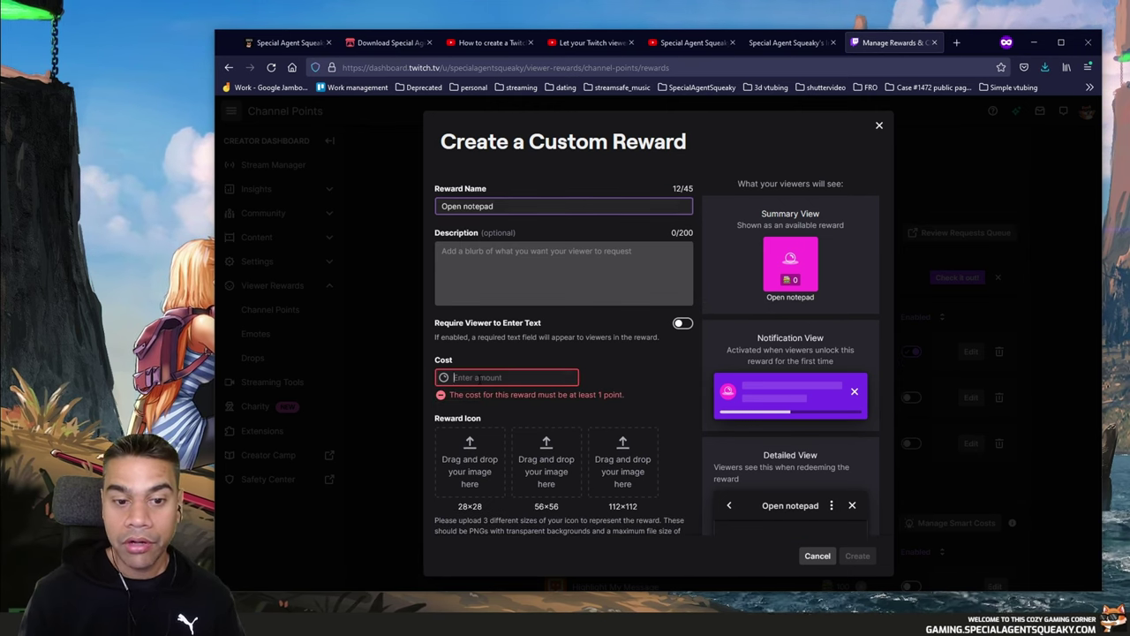
text(10)
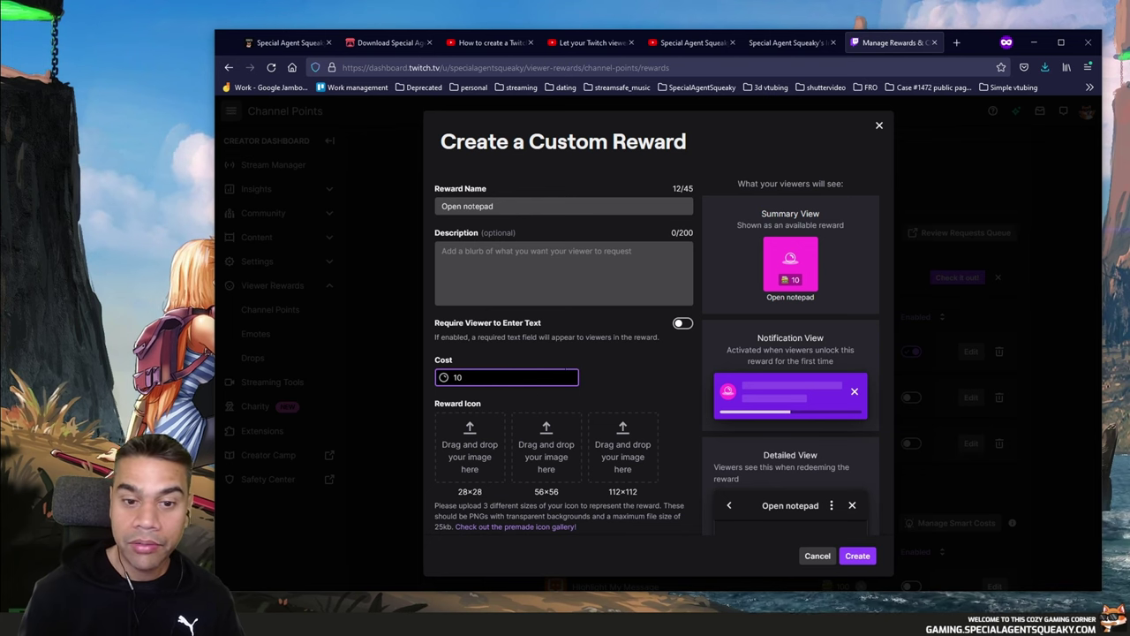
scroll(611, 366, down, 3)
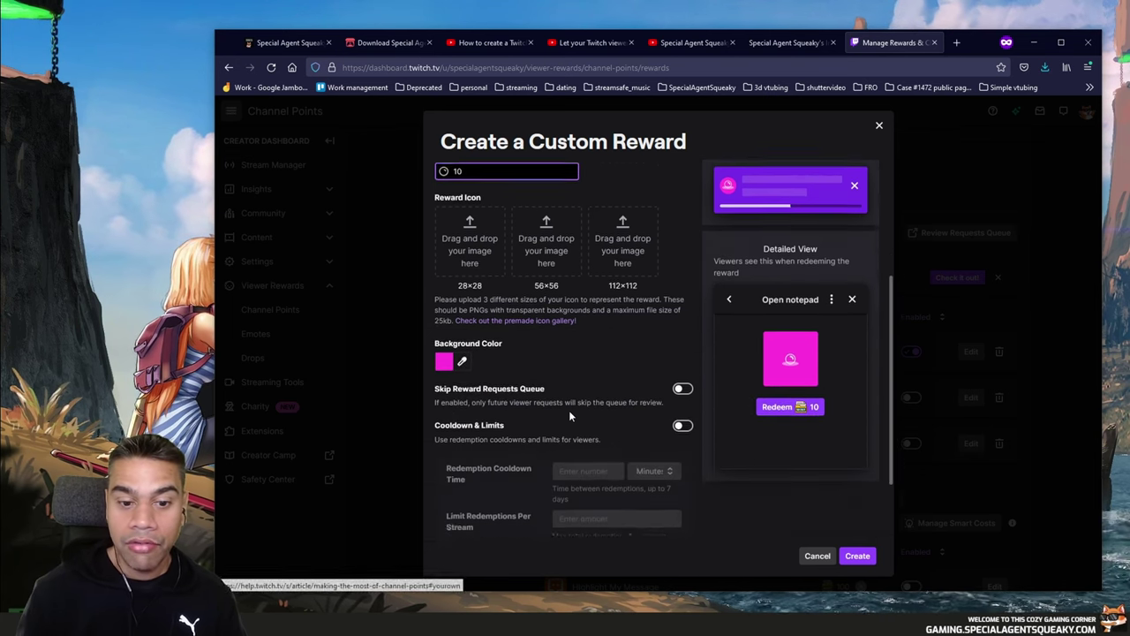
scroll(568, 410, down, 2)
click(858, 556)
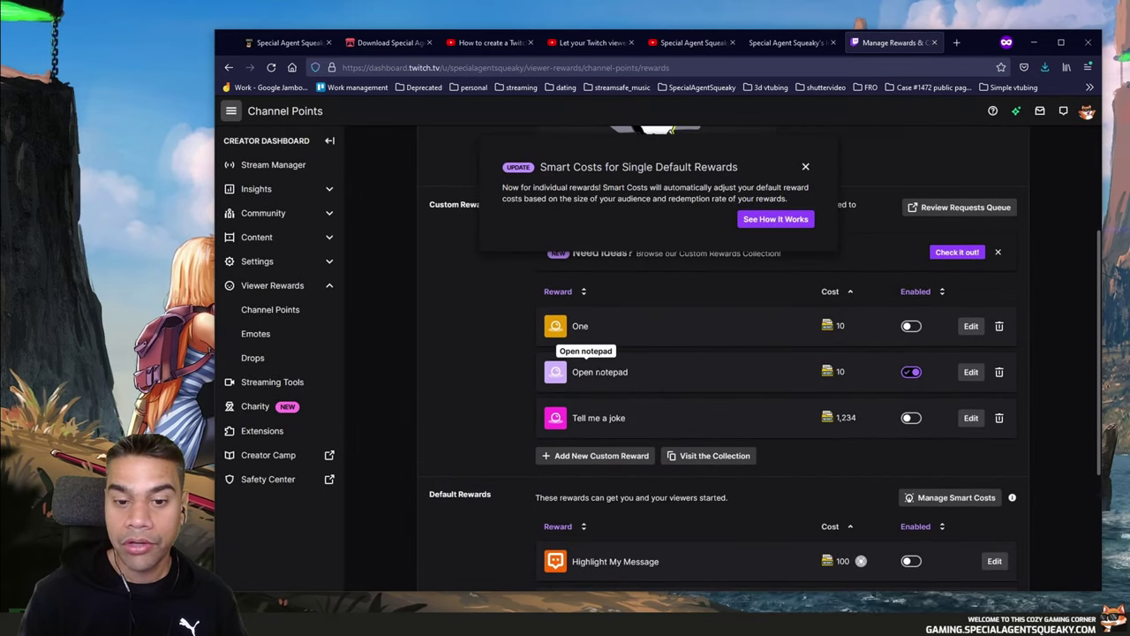
Dismiss the Smart Costs notice and return to the controller's workflow setup tab
click(805, 166)
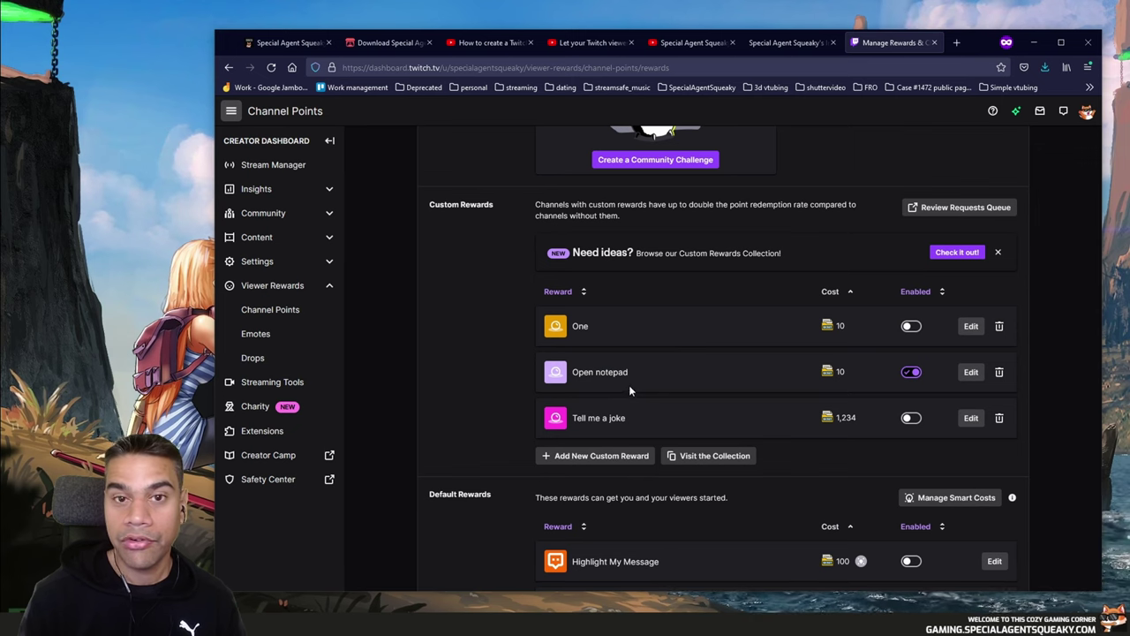
drag(582, 372, 594, 372)
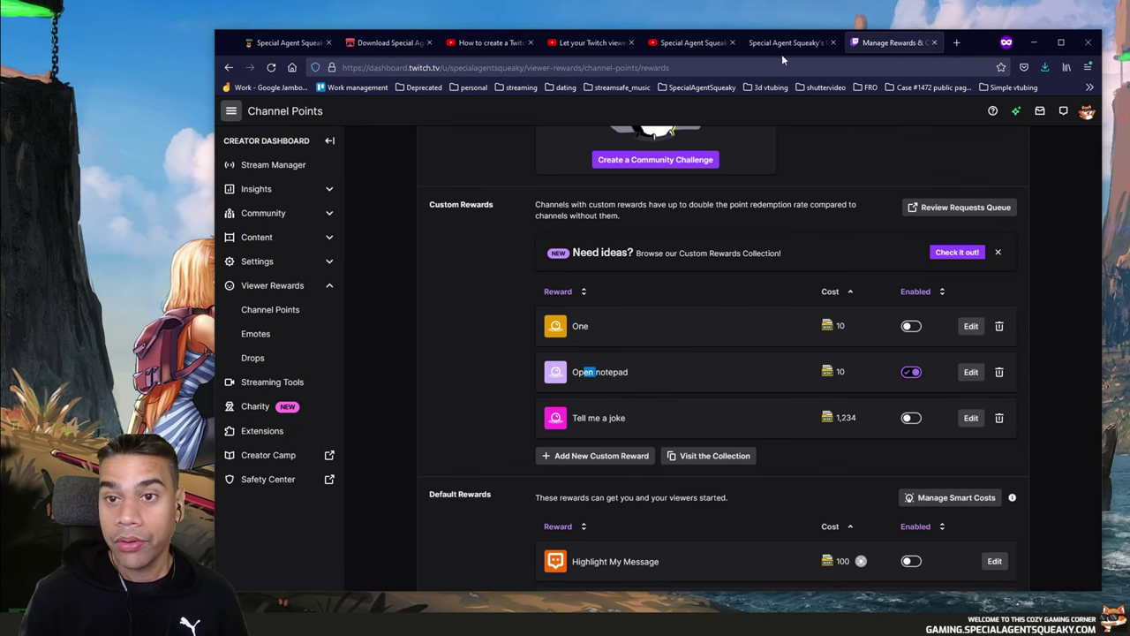
click(785, 42)
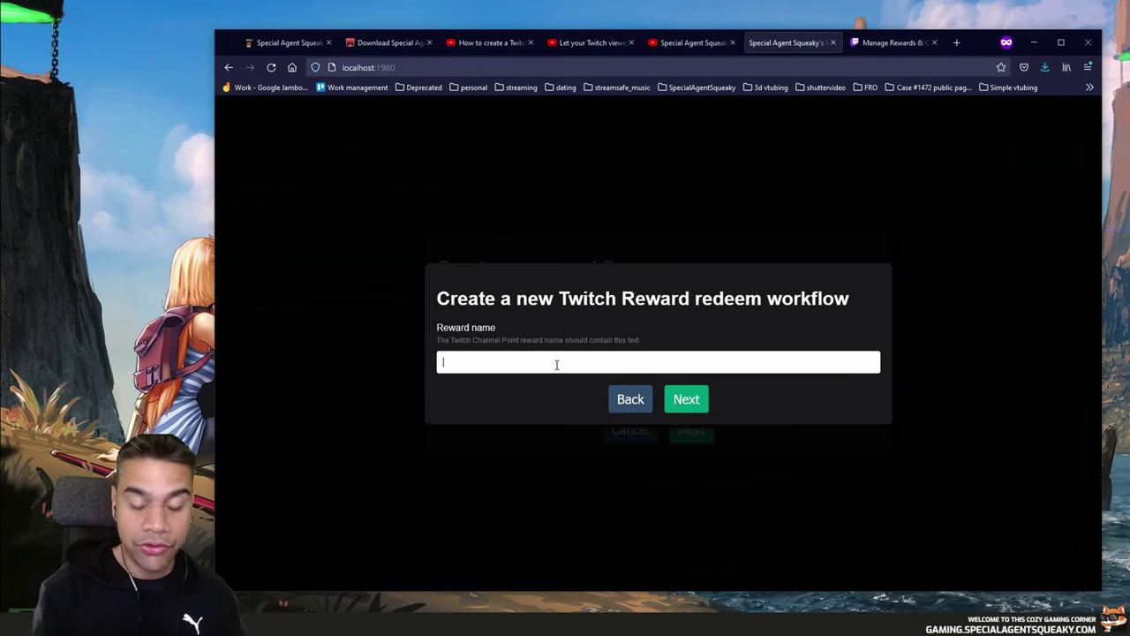
Create the 'open notepad' workflow using the 'Start from scratch' template
text(open notepad)
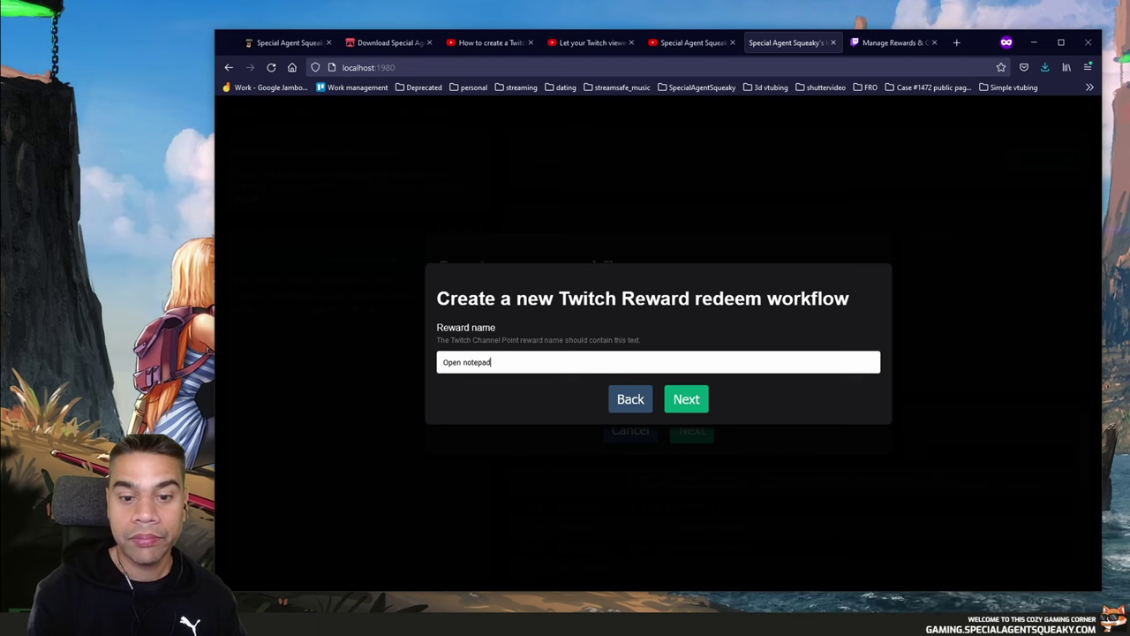
click(694, 407)
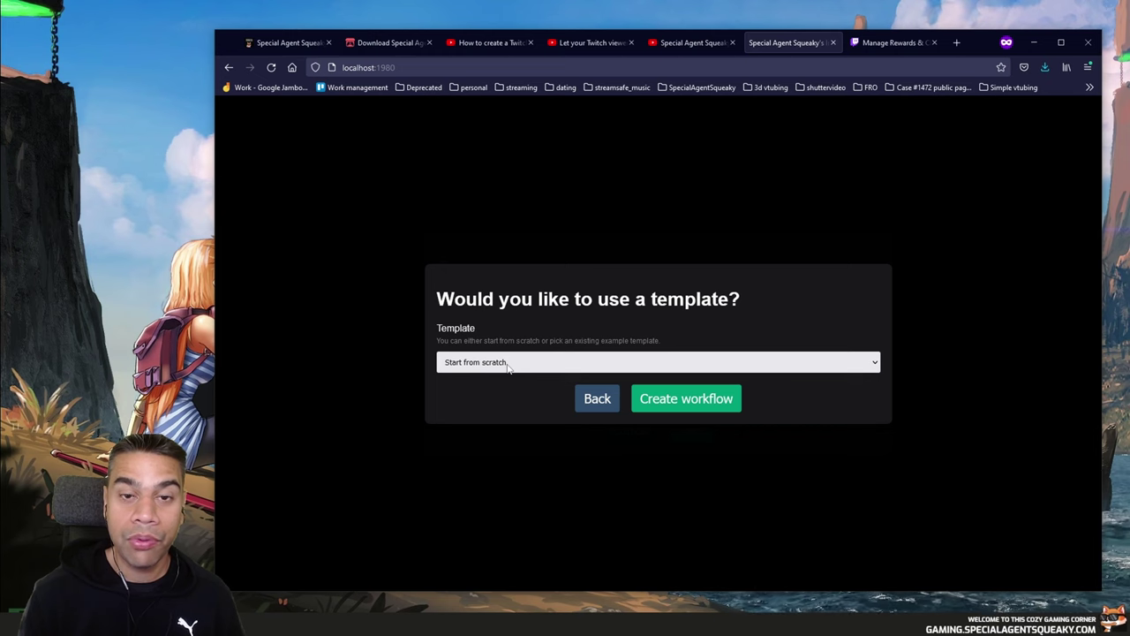
click(448, 368)
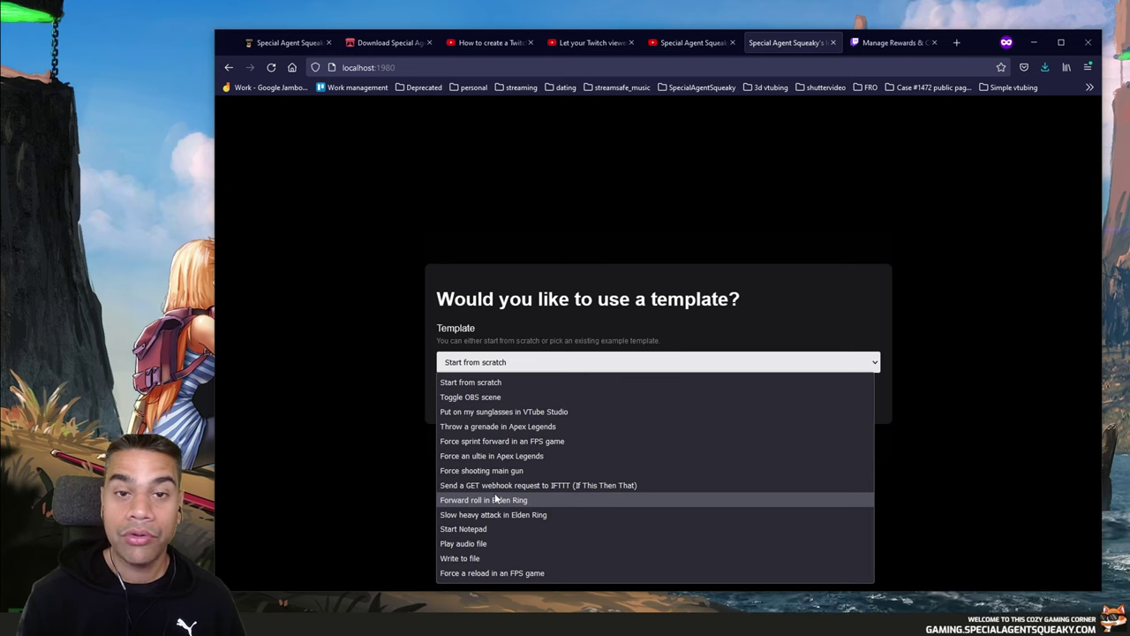
click(469, 383)
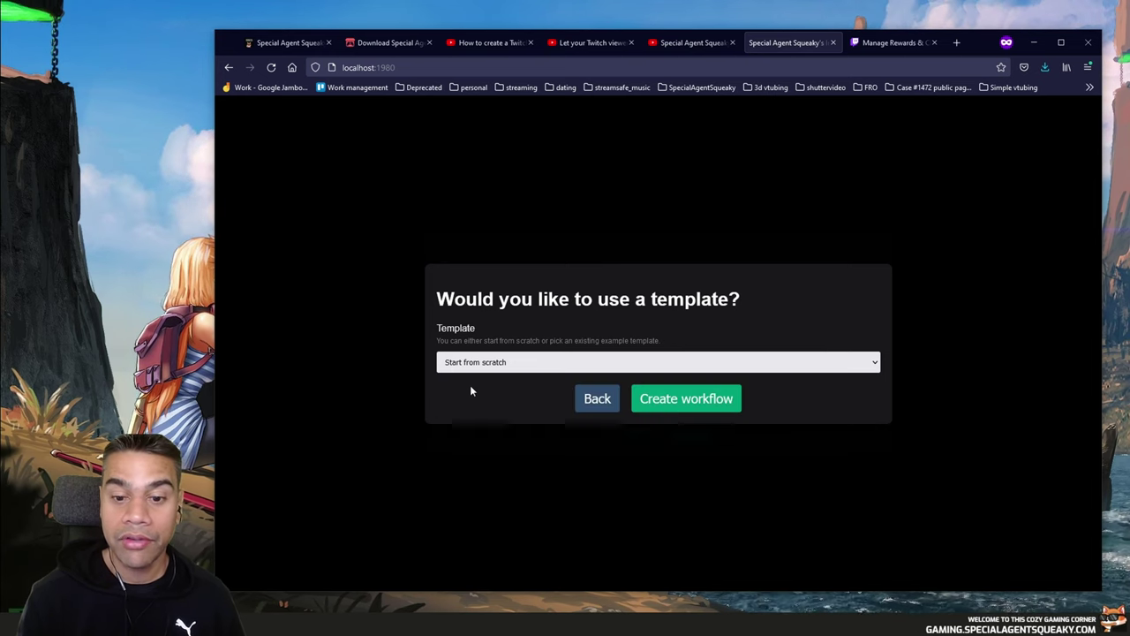
click(684, 401)
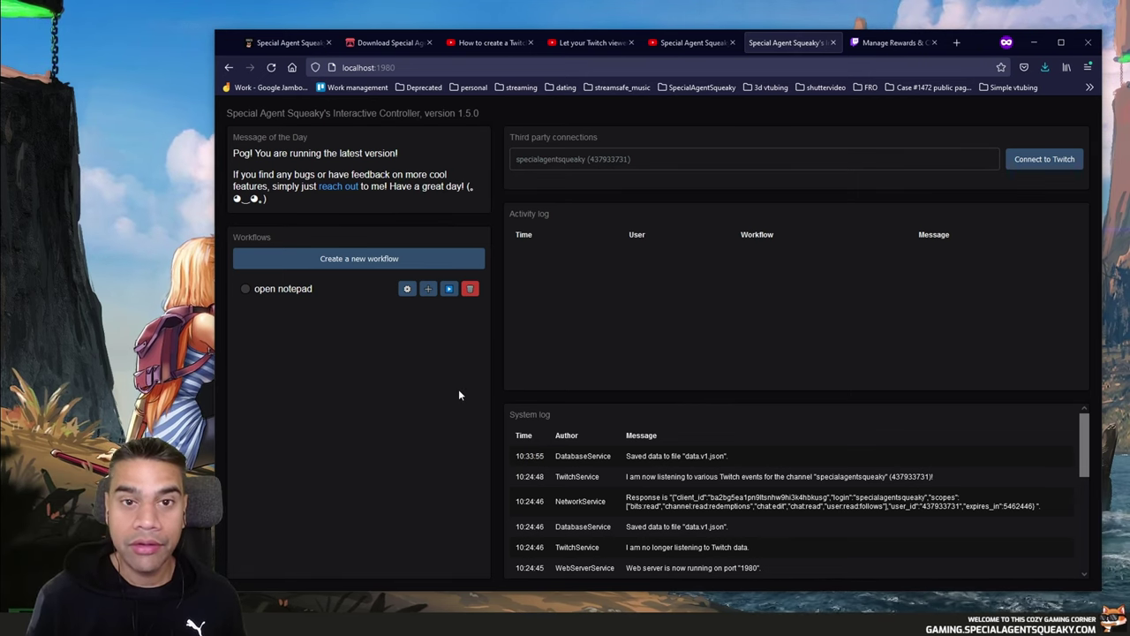
Edit the 'open notepad' workflow, switch it to Enabled, and scroll its action list
click(407, 293)
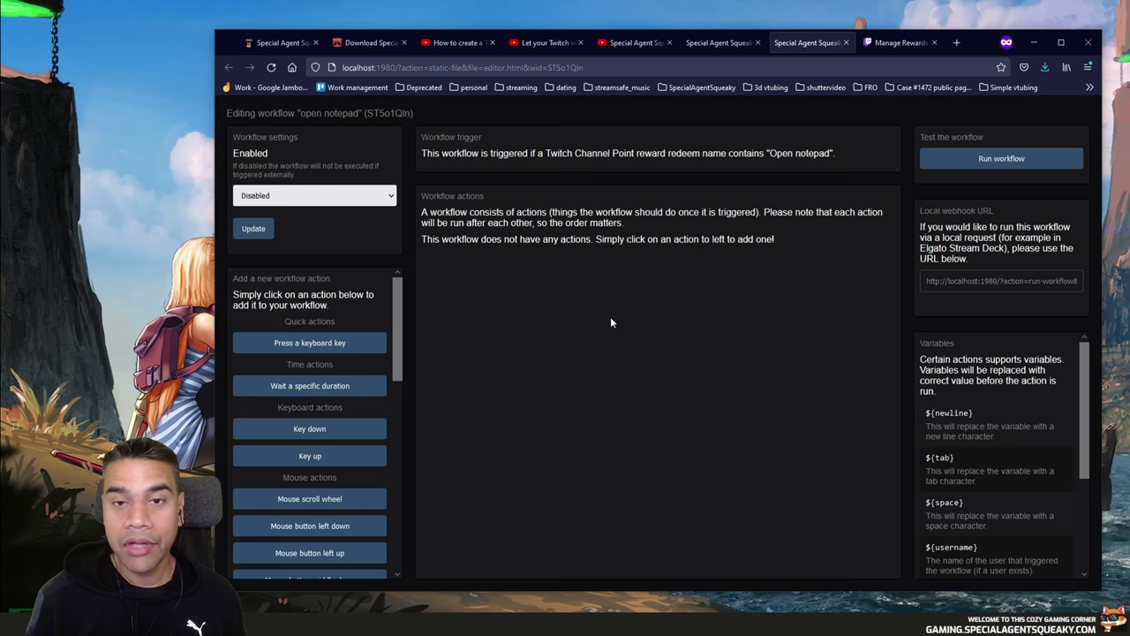
click(318, 195)
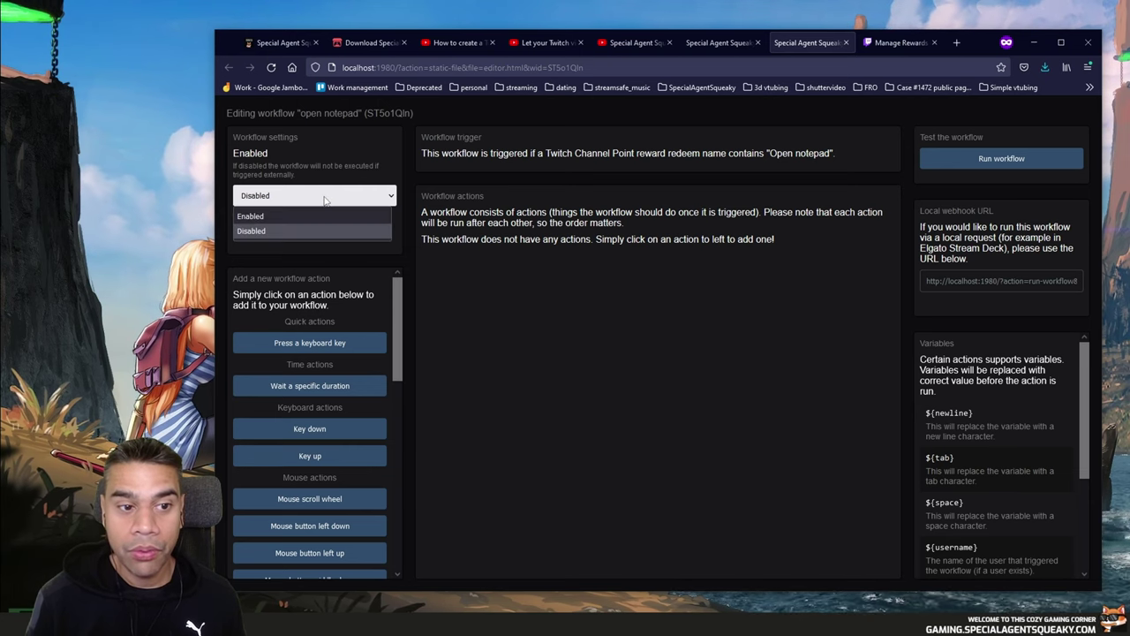
click(256, 217)
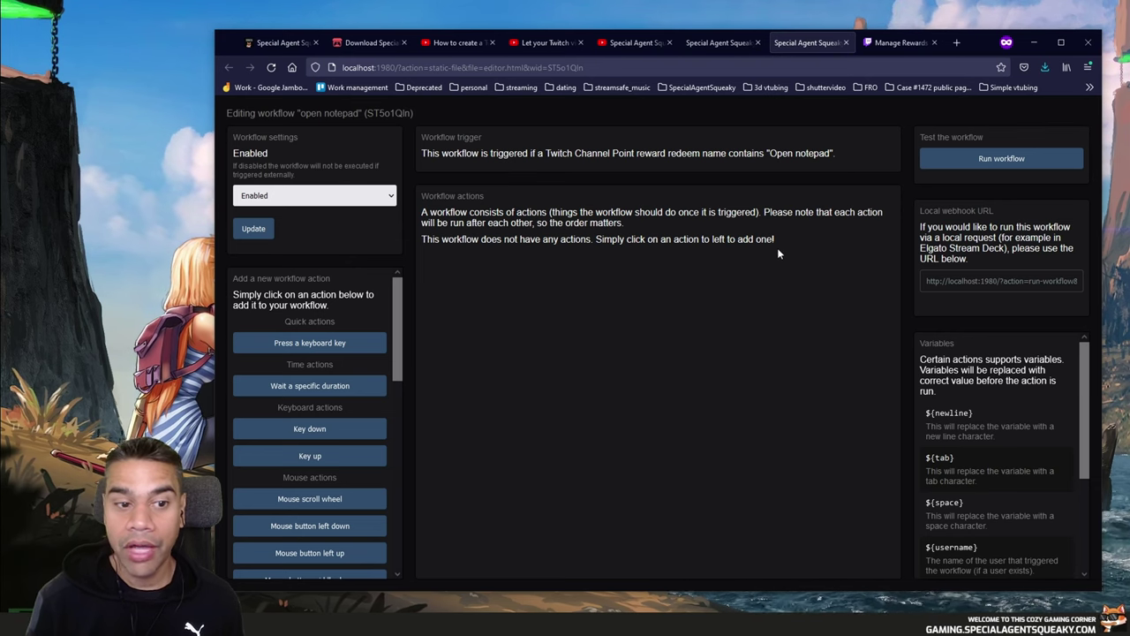
drag(400, 311, 401, 338)
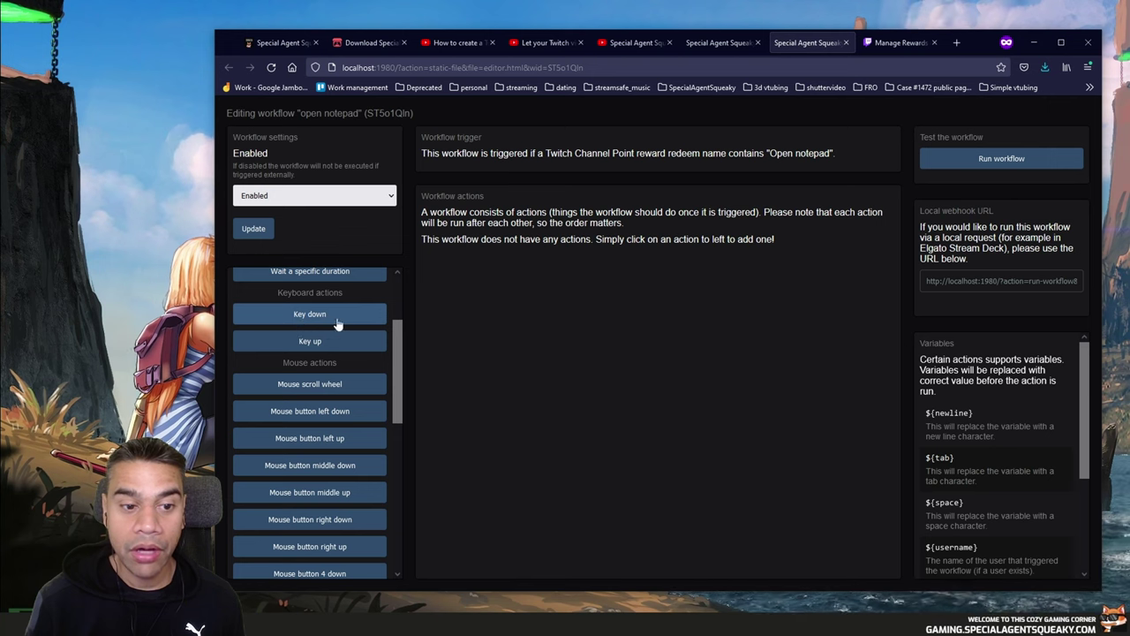
drag(396, 348, 395, 384)
scroll(341, 373, down, 2)
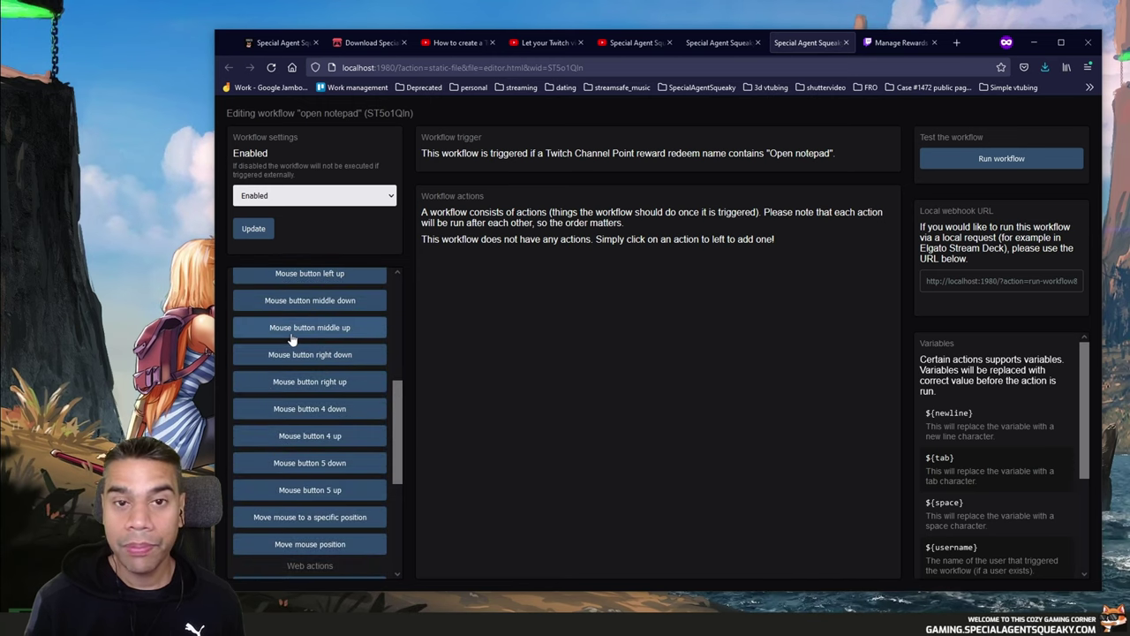